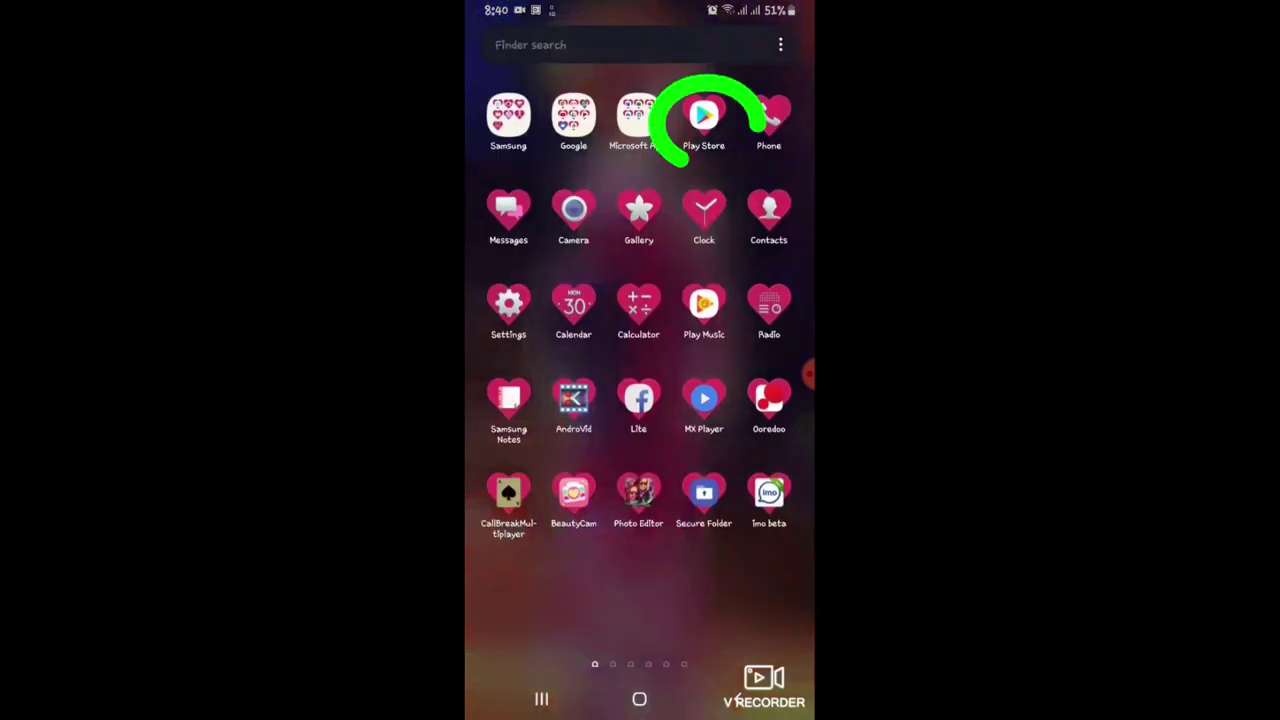
Step: Search Google Play for 'auto photo cut paste' to bring up the installed app's listing
click(703, 115)
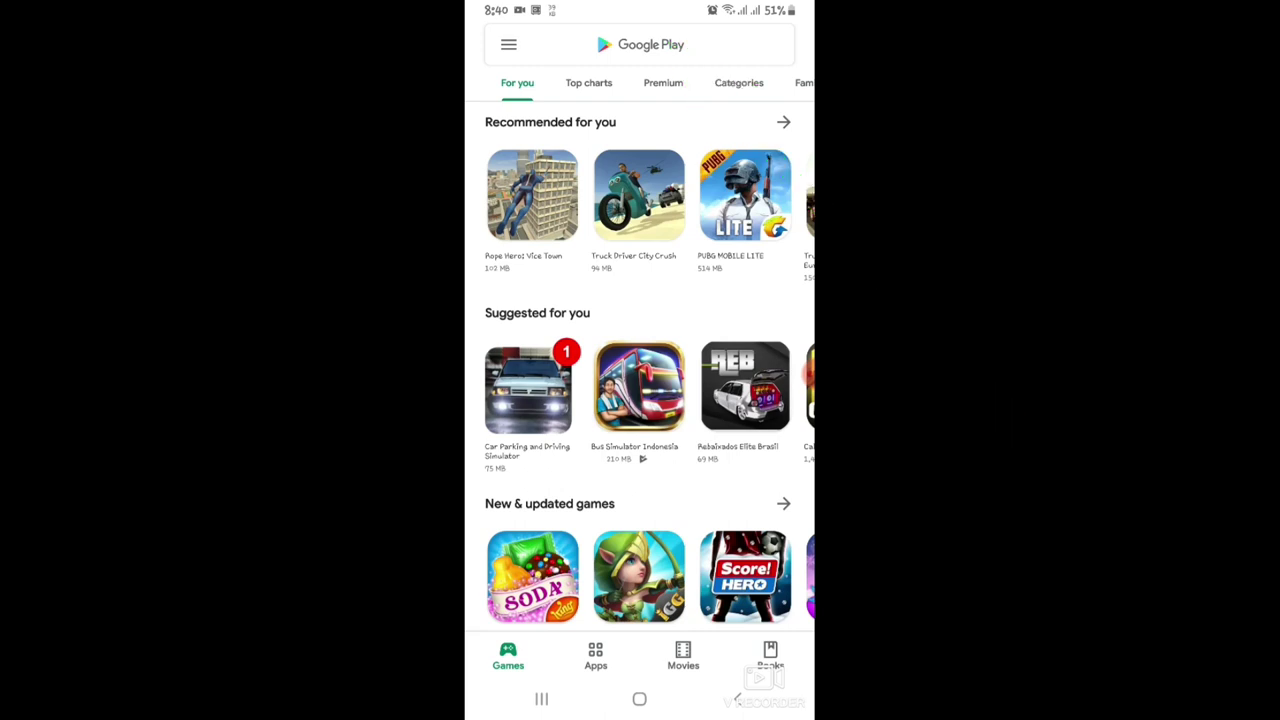
click(594, 44)
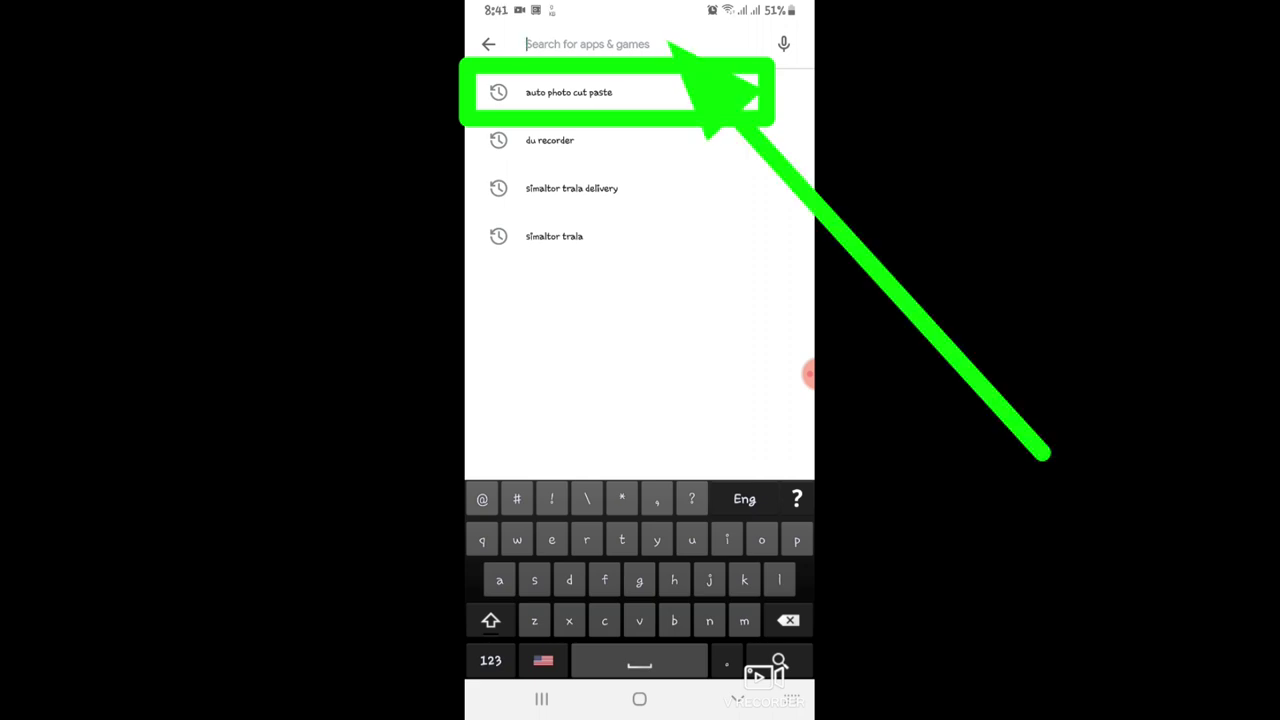
click(568, 92)
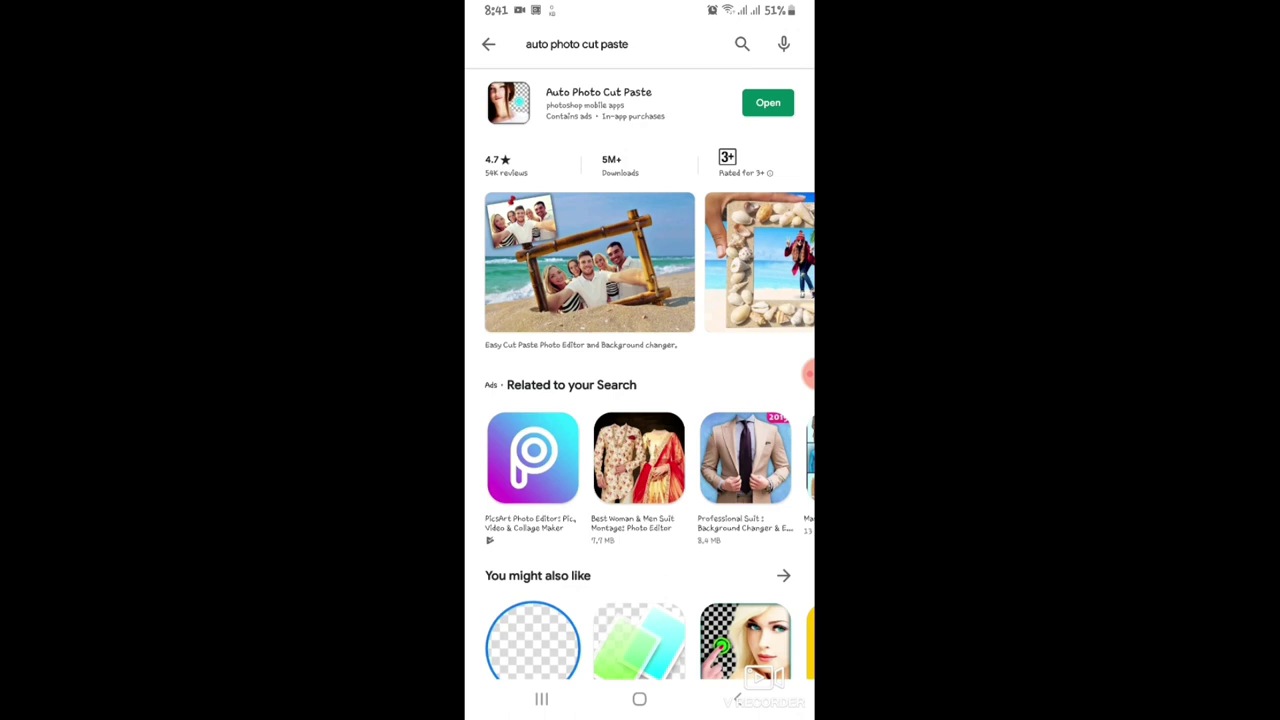
Step: Launch Auto Photo Cut Paste from its Play Store page to reach the gallery picker
click(768, 102)
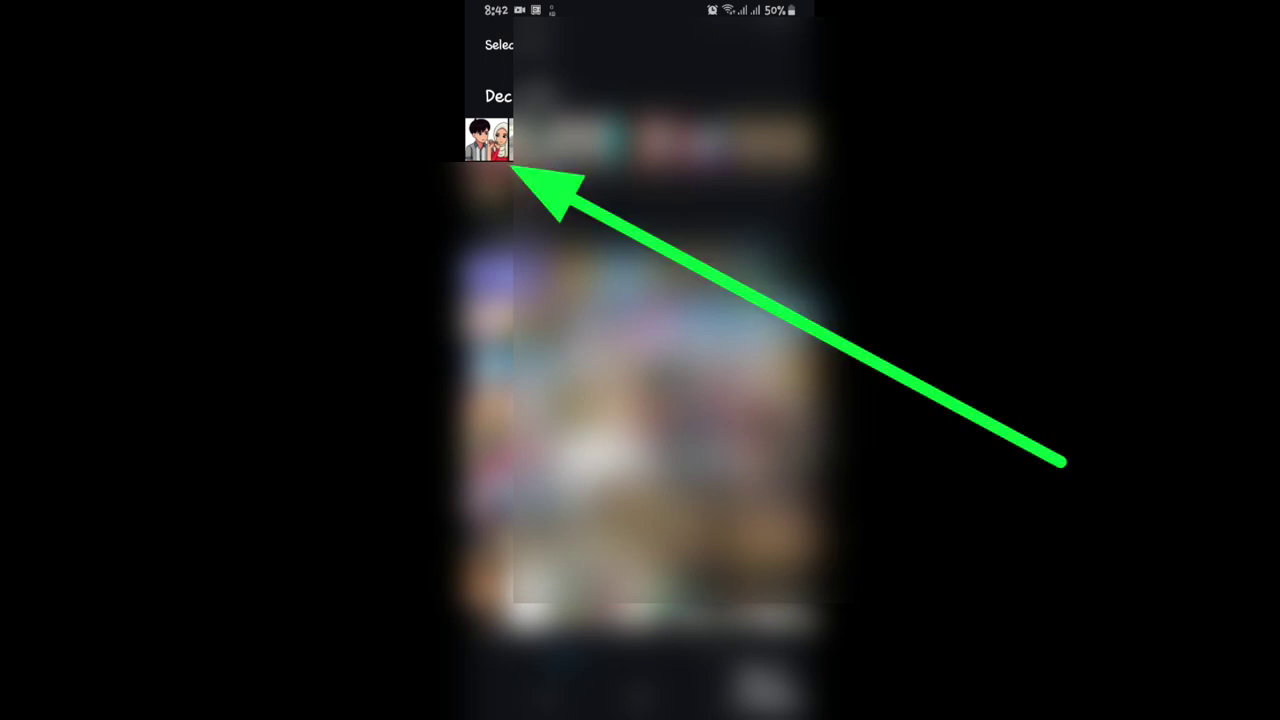
Step: Pick the cartoon couple picture, stretch the crop to its full borders, and confirm it for cutting
click(488, 140)
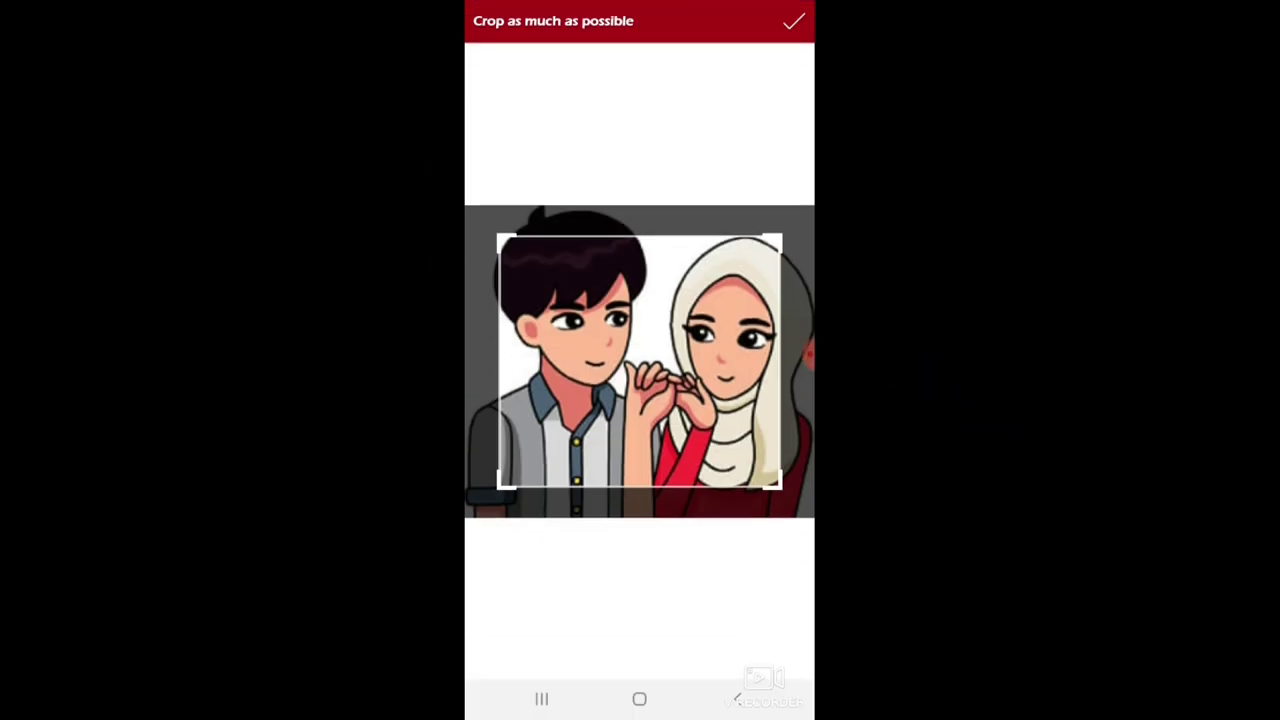
drag(640, 360, 630, 330)
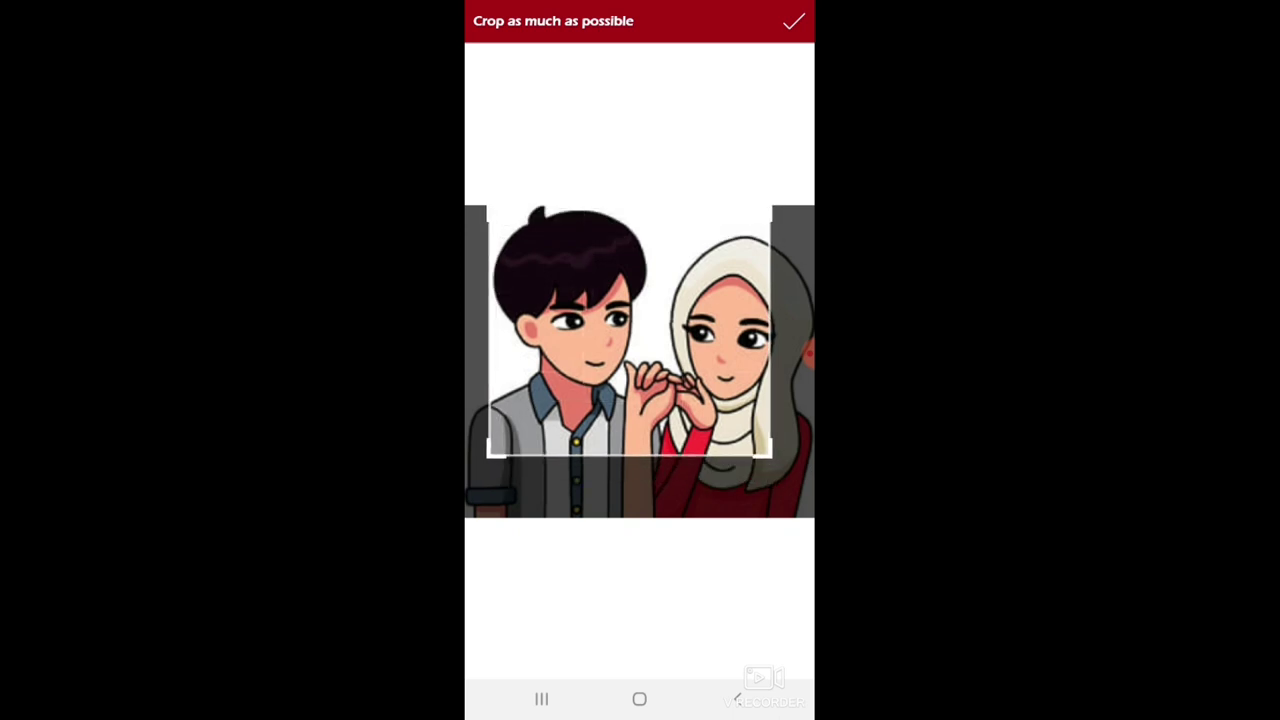
mouse_move(771, 456)
mouse_down()
mouse_move(771, 517)
mouse_move(814, 517)
mouse_up()
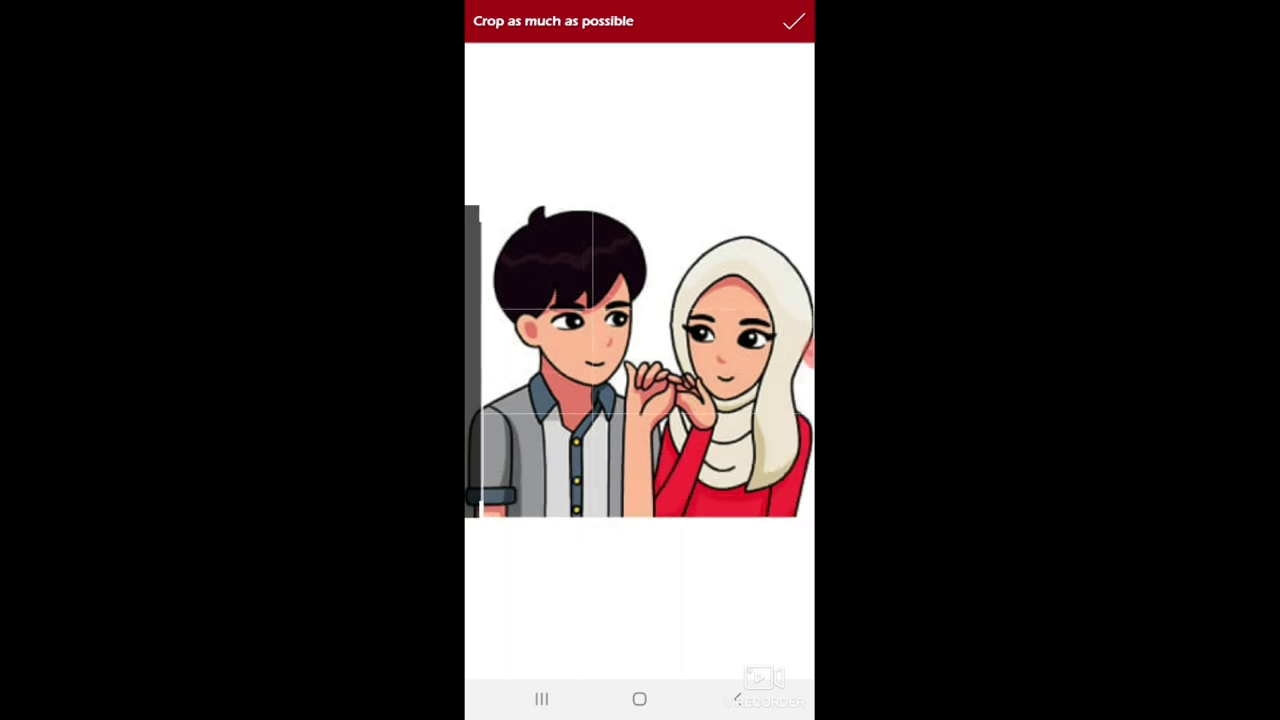
drag(487, 360, 464, 360)
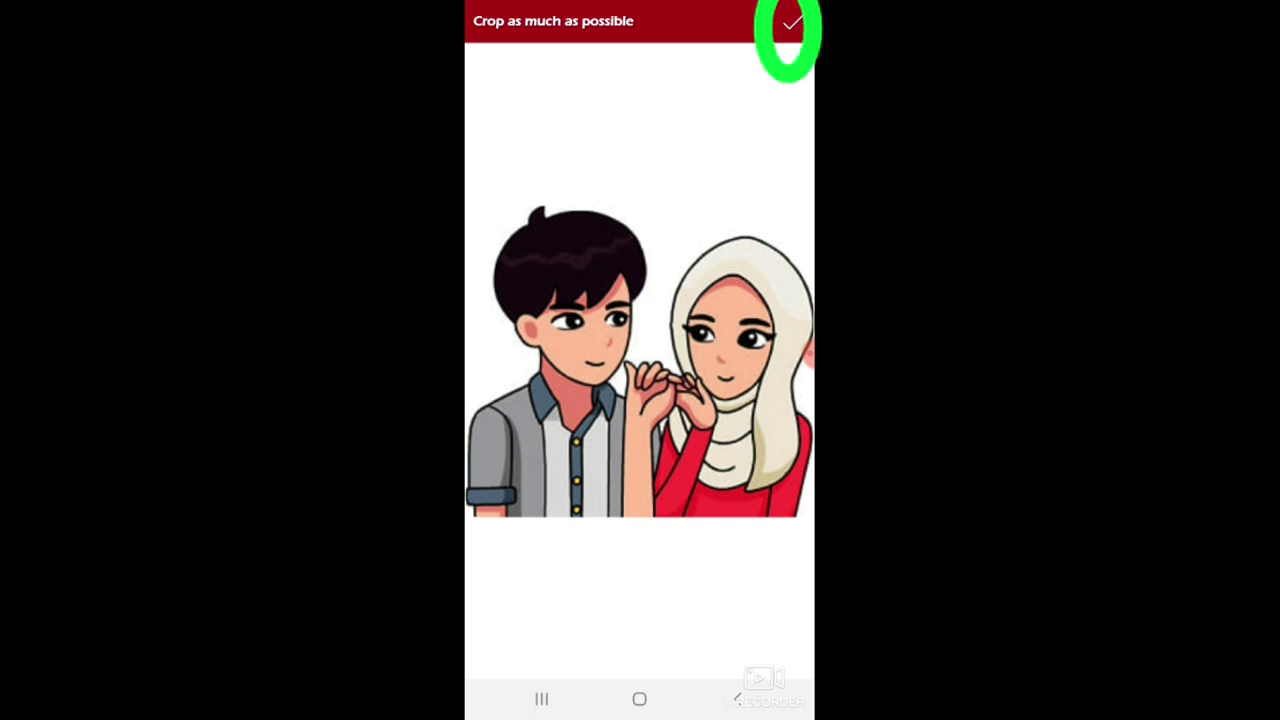
click(792, 22)
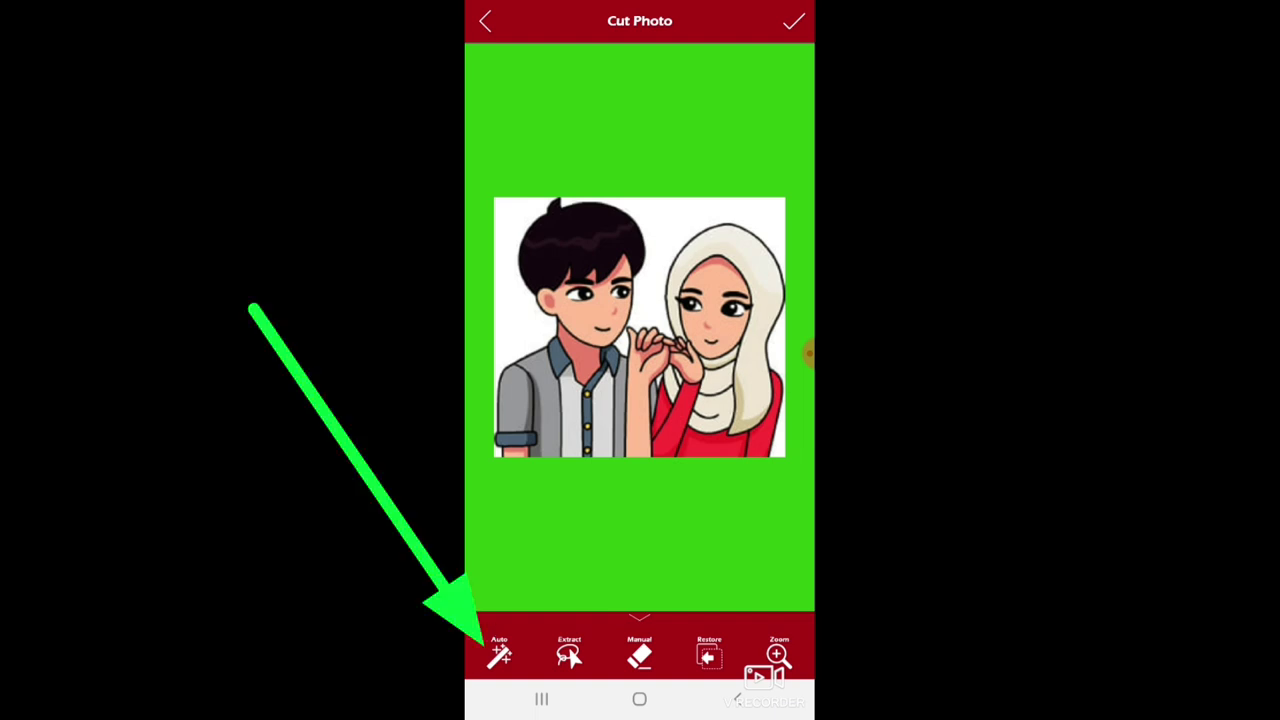
Step: In Auto mode with a lowered Offset, erase the white background left of, above and beside the couple
click(499, 655)
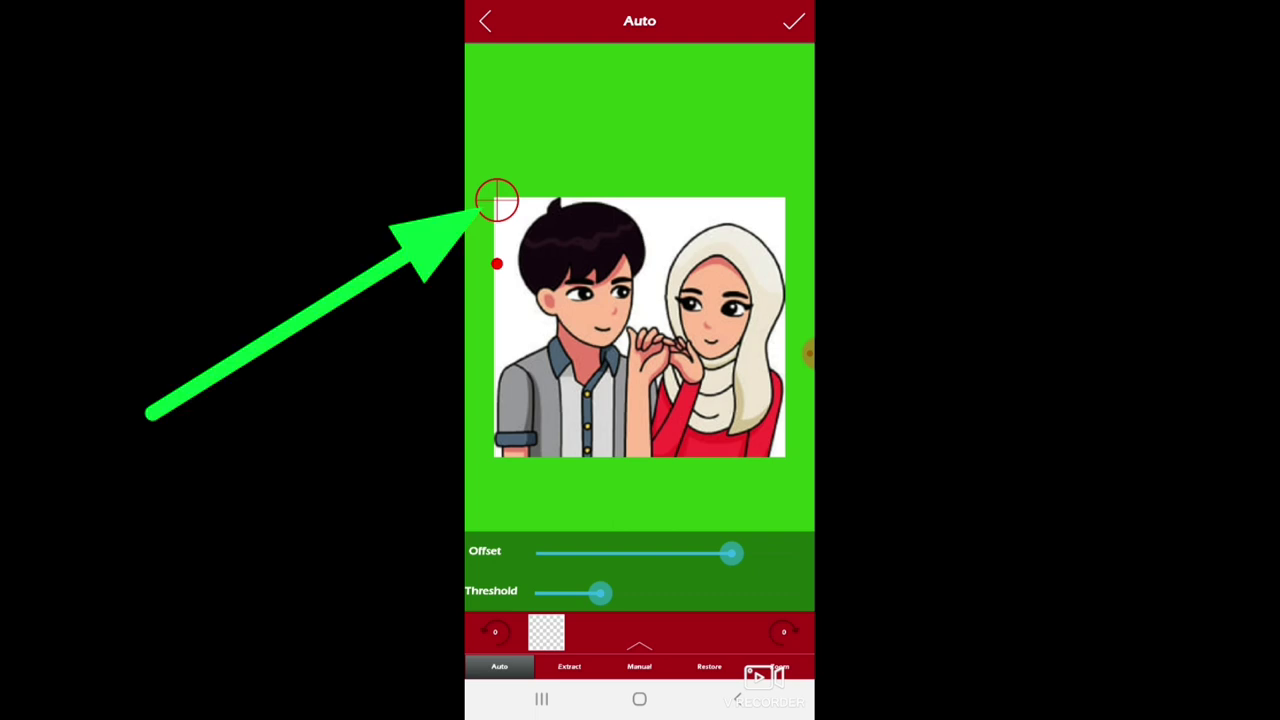
drag(731, 553, 668, 553)
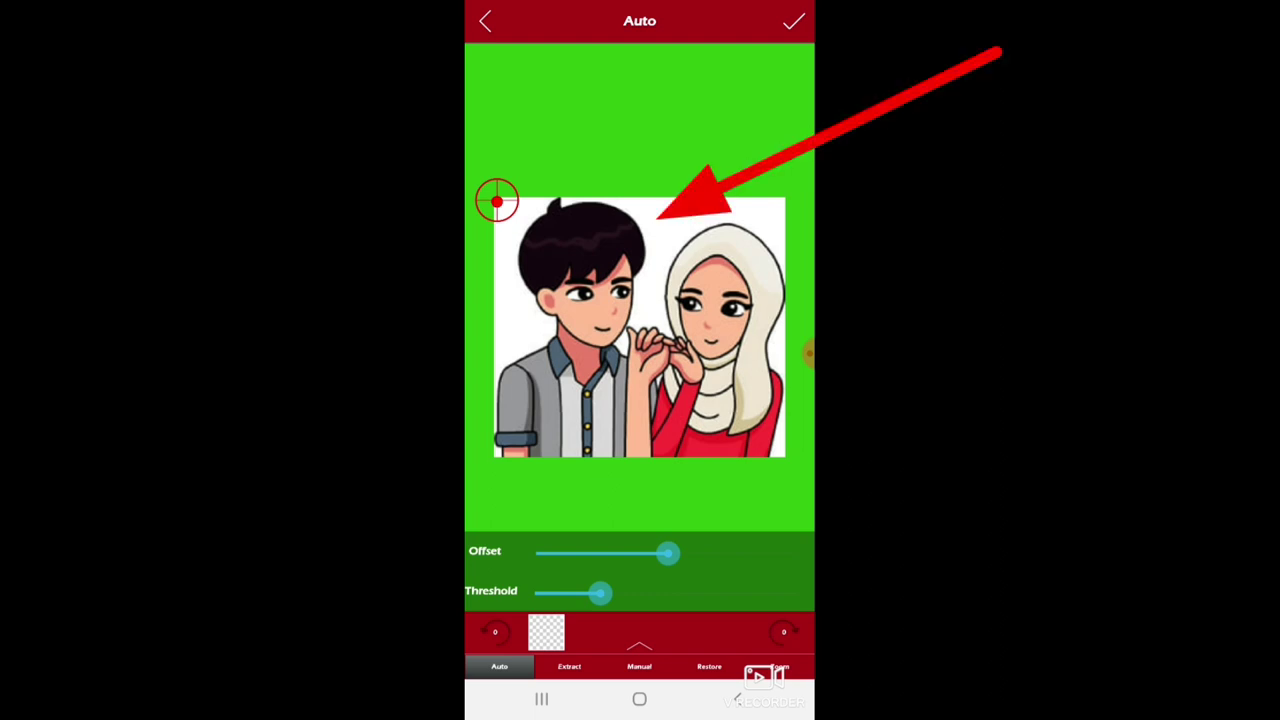
drag(497, 201, 512, 325)
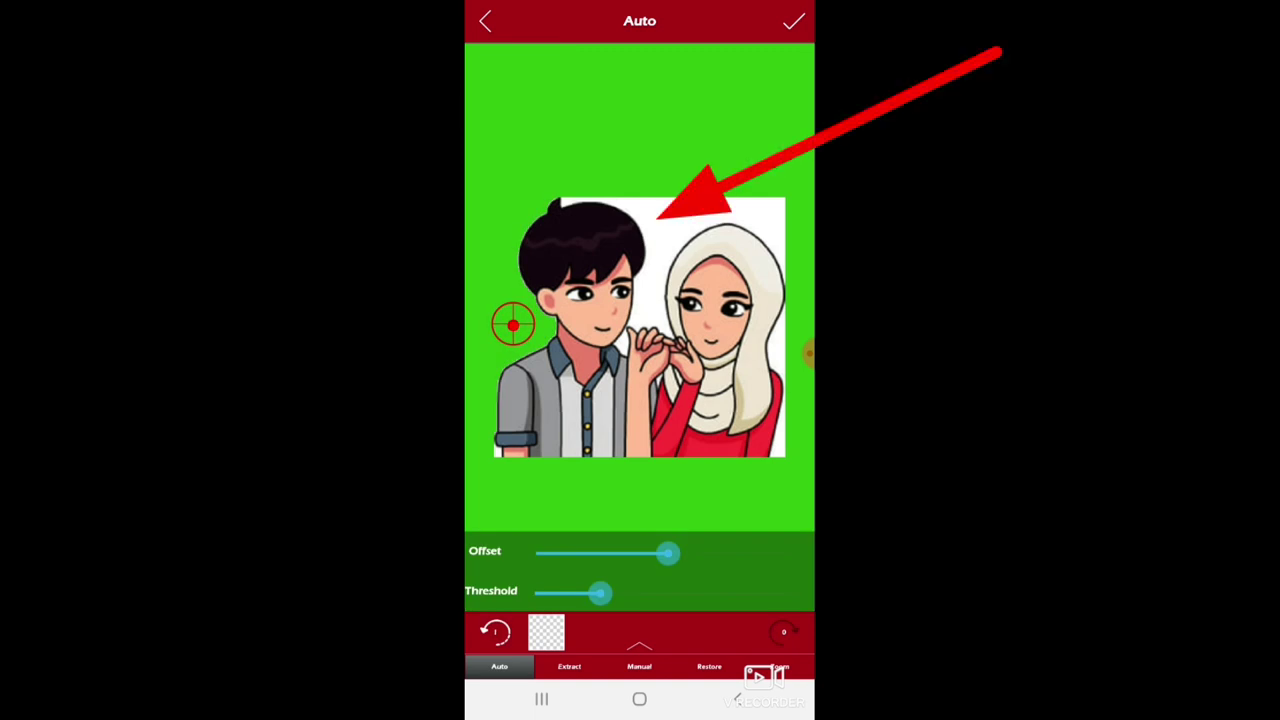
drag(512, 325, 669, 209)
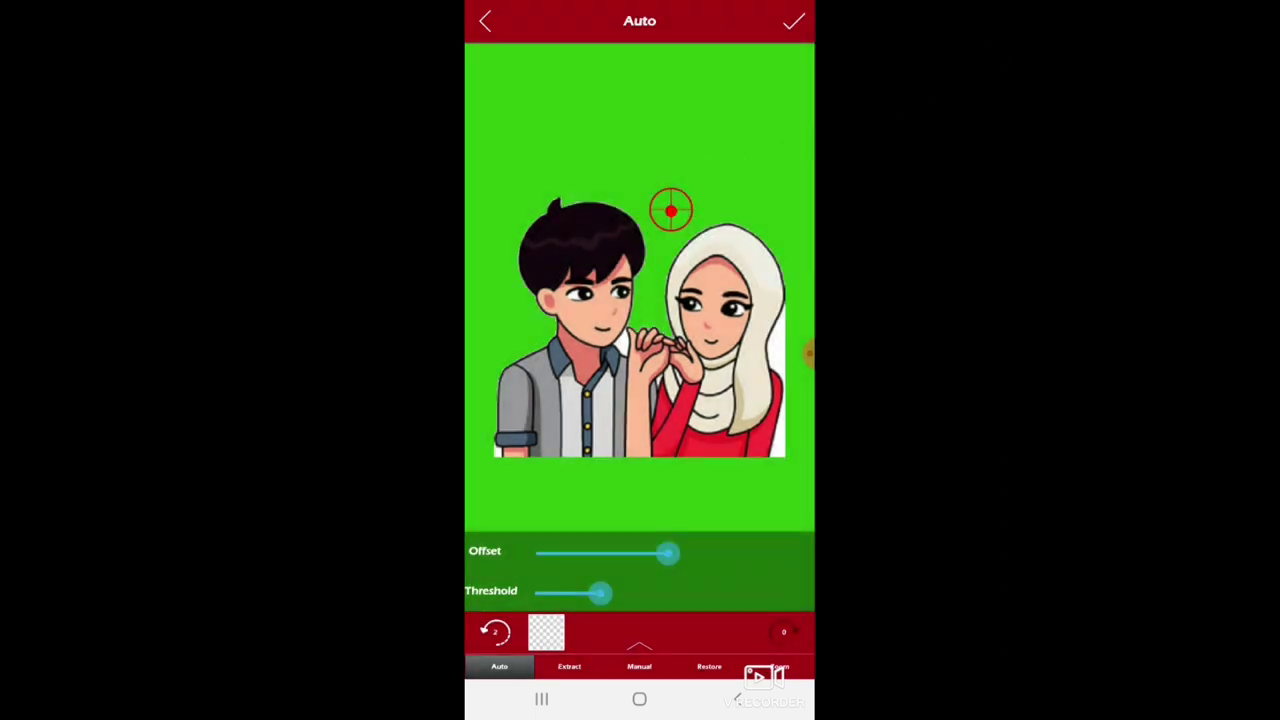
click(808, 352)
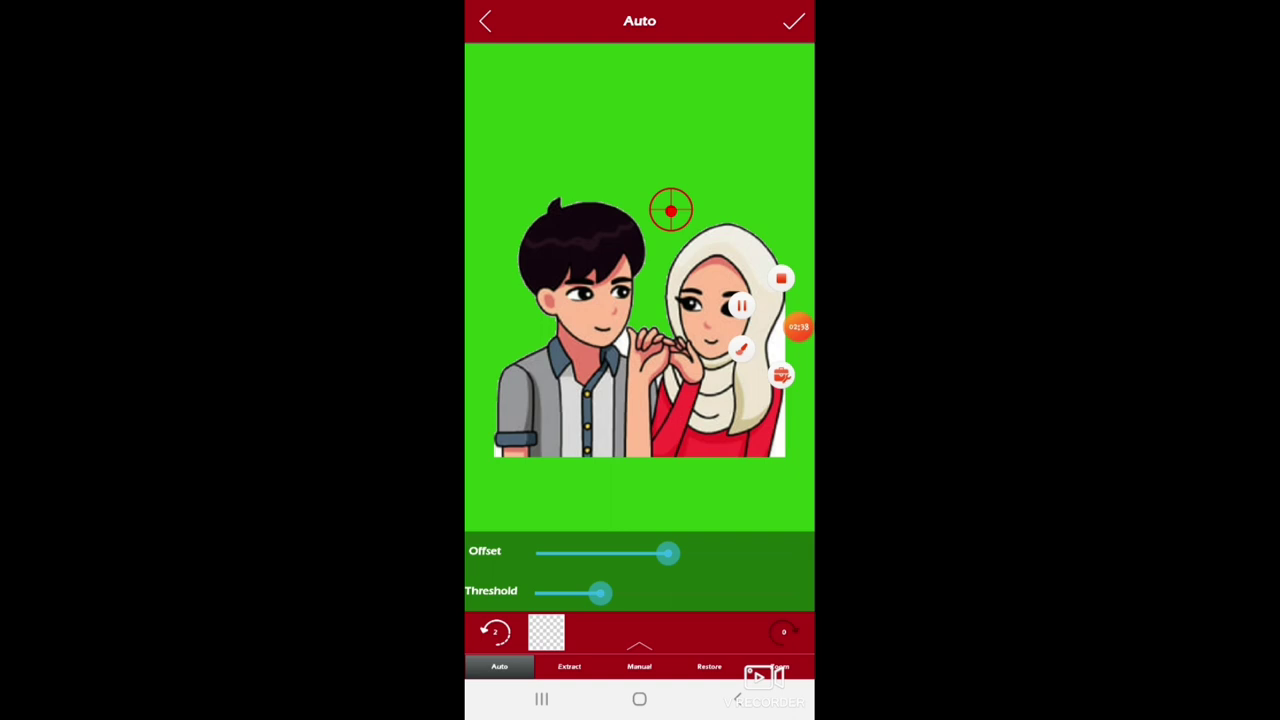
drag(799, 332, 799, 181)
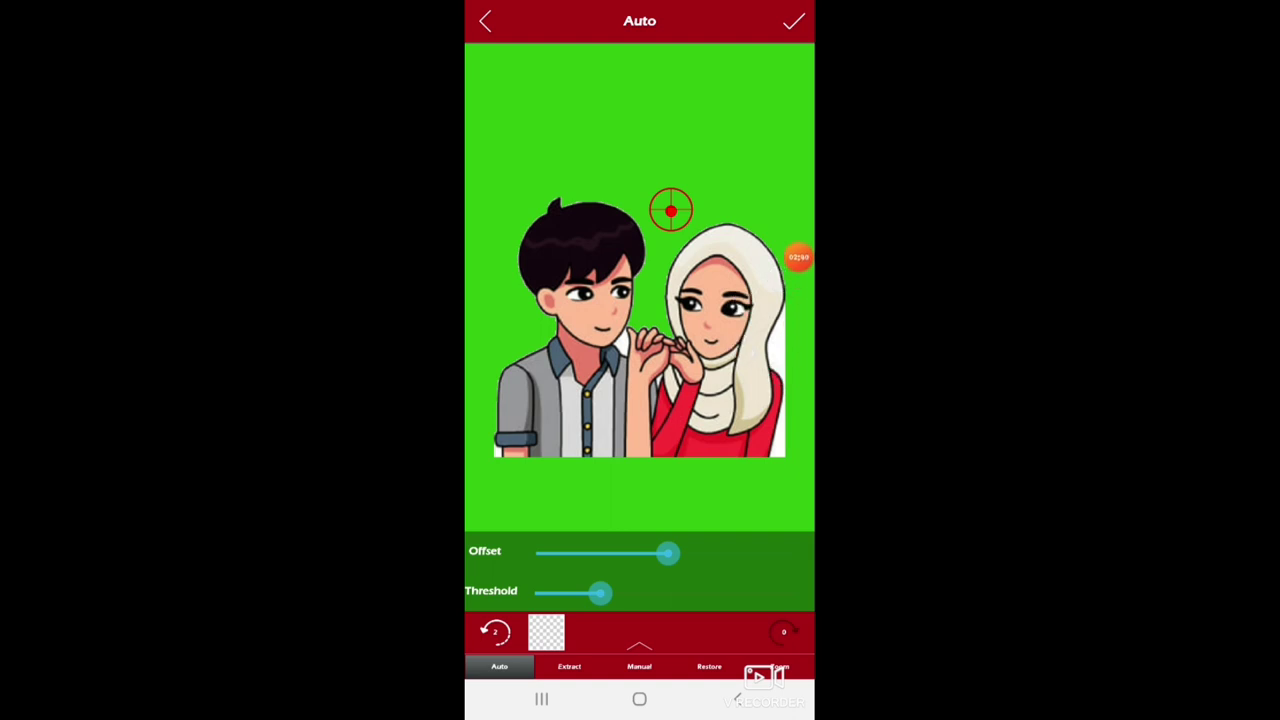
drag(671, 211, 777, 346)
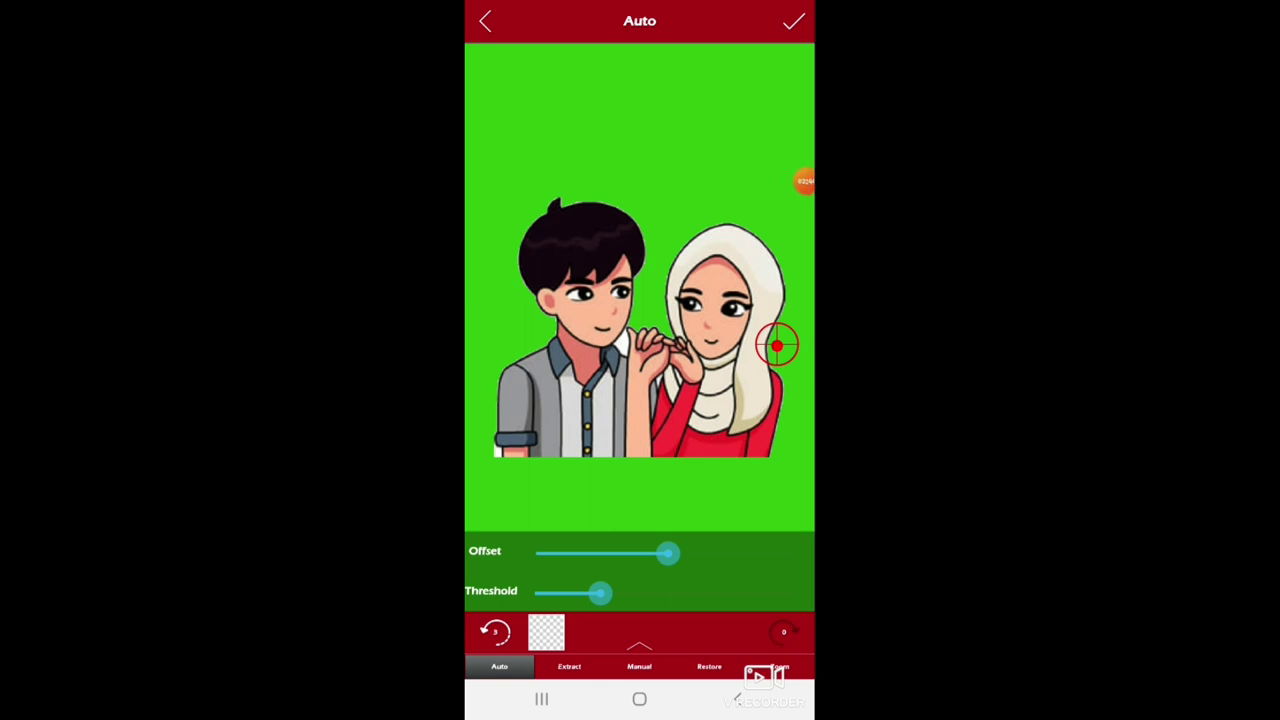
Step: Zoom in to auto-erase the white gap between the boy's chin and hand, then zoom back out
click(779, 666)
scroll(640, 330, up, 2)
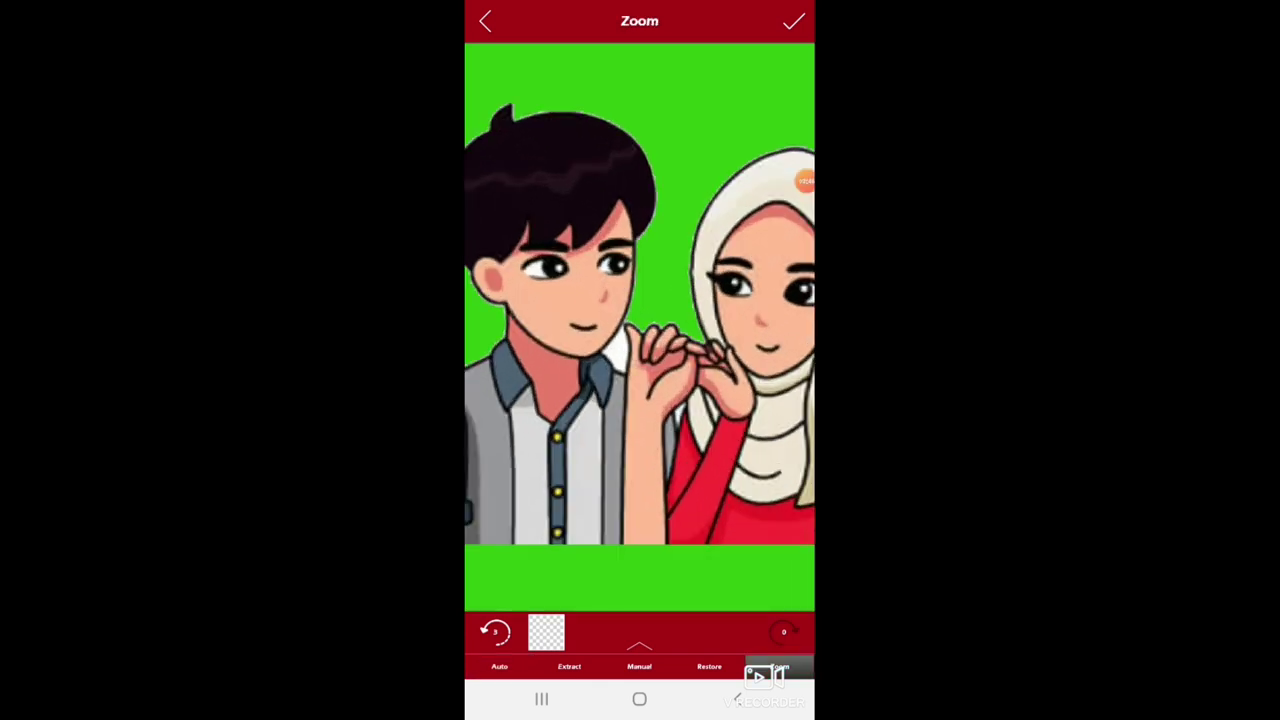
scroll(640, 330, up, 2)
scroll(640, 330, up, 2)
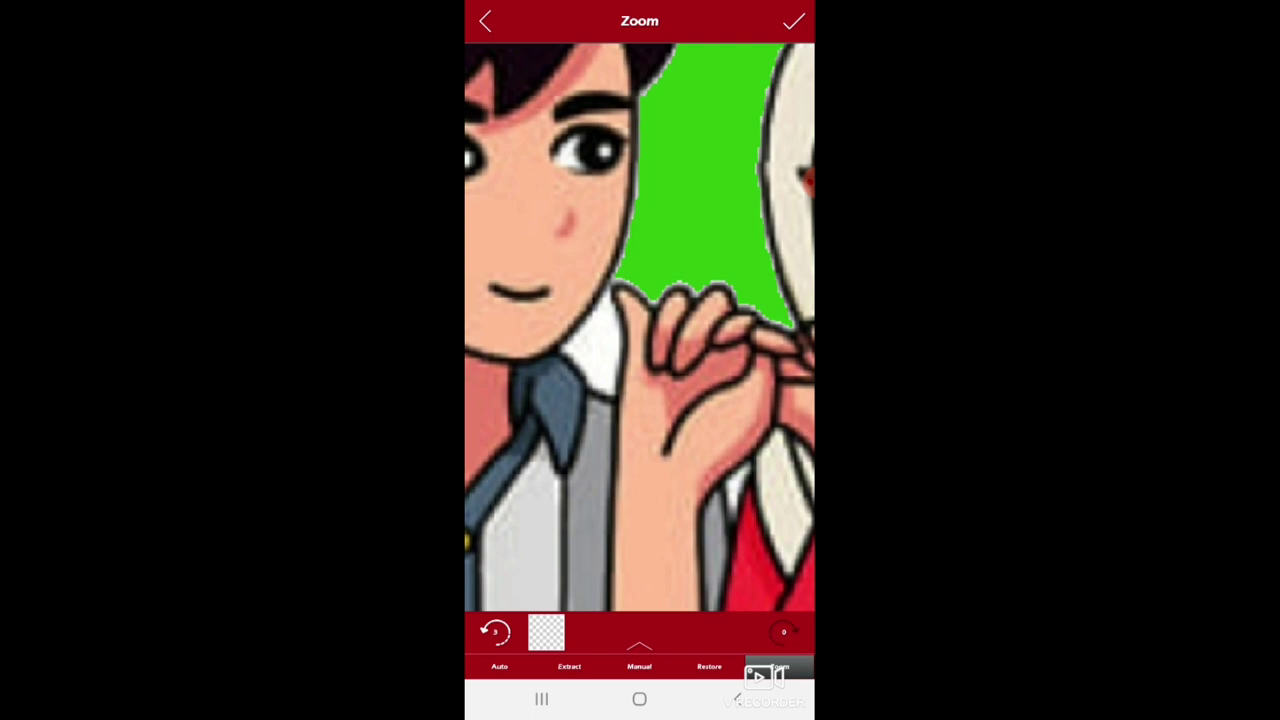
click(499, 666)
click(597, 343)
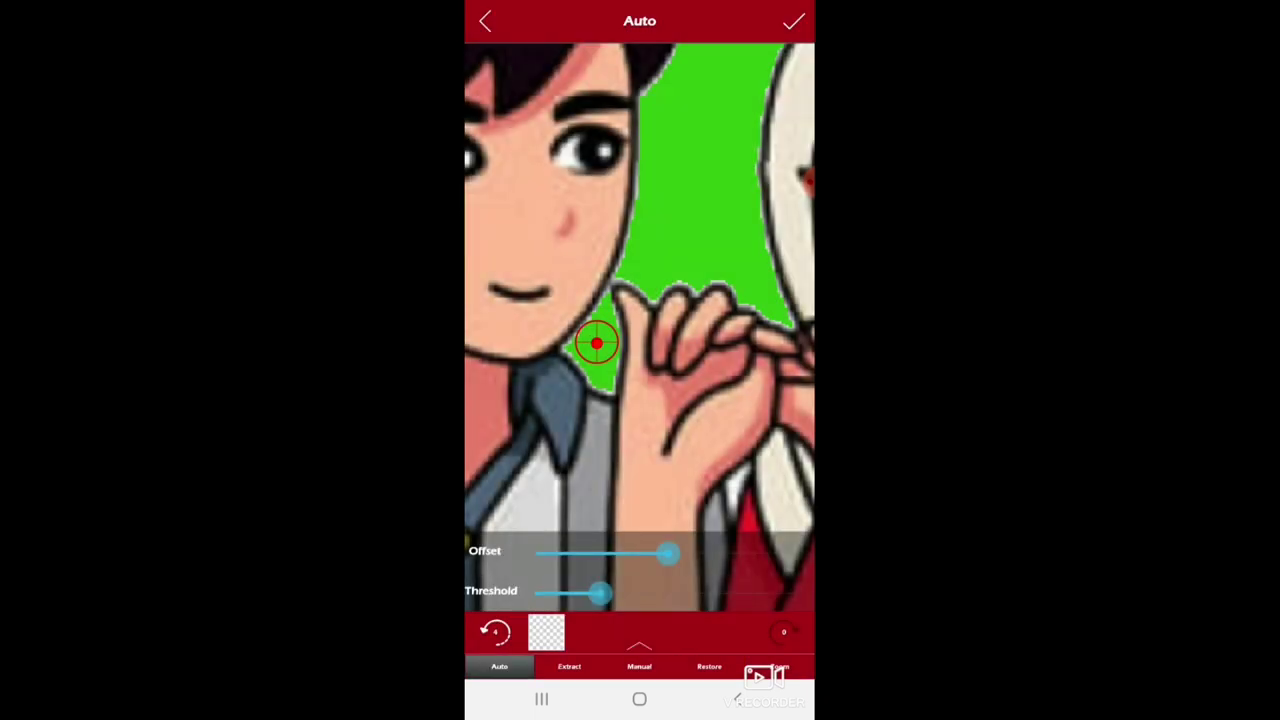
click(779, 666)
scroll(640, 330, down, 5)
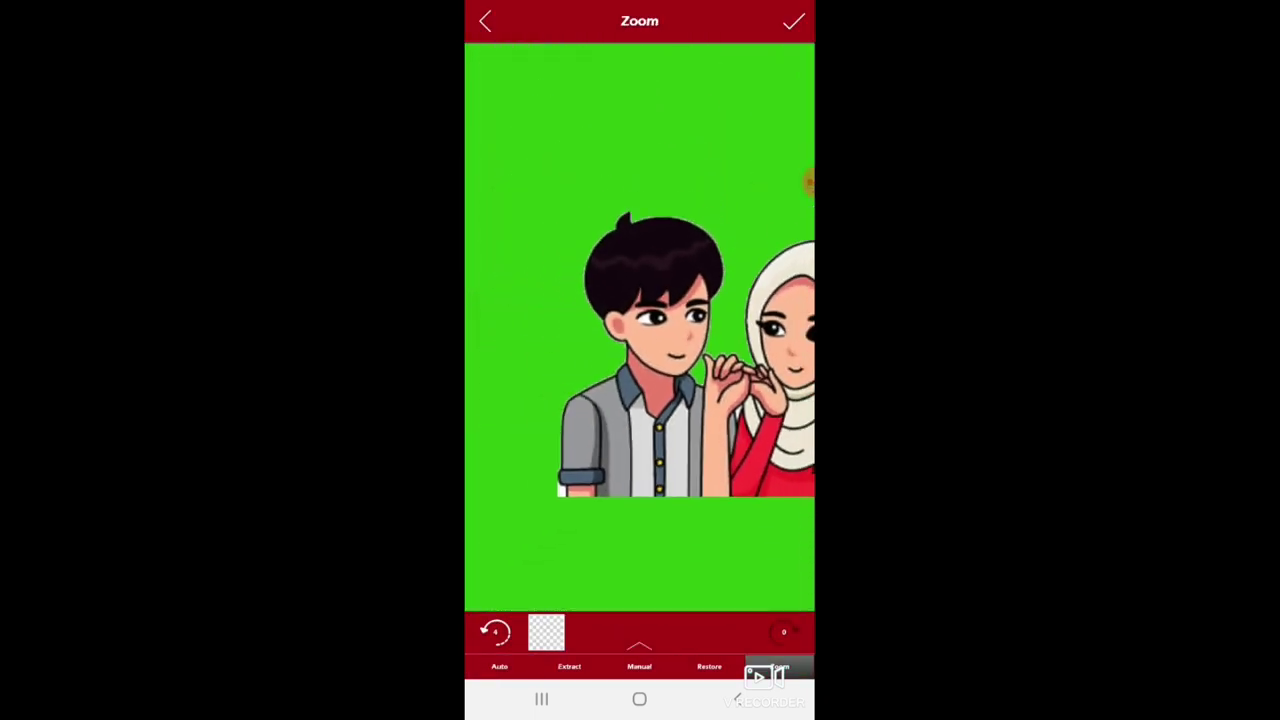
mouse_move(680, 350)
mouse_down()
mouse_move(632, 358)
mouse_move(620, 329)
mouse_up()
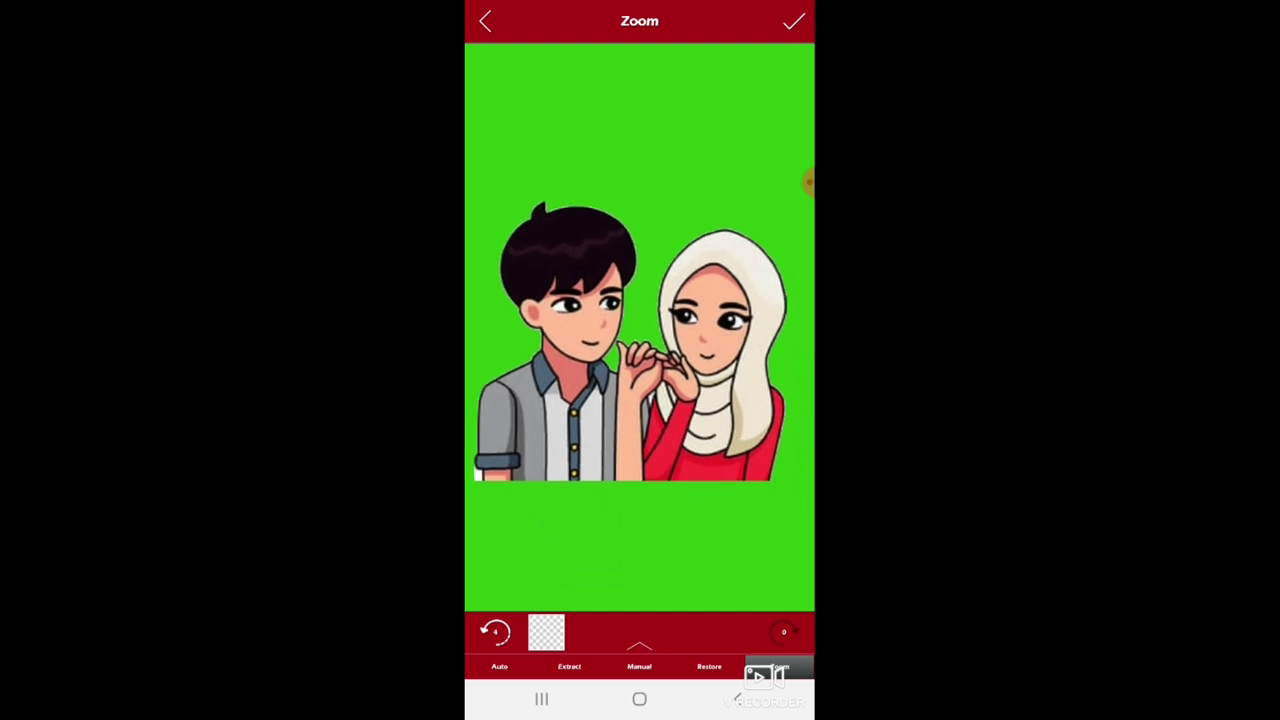
Step: Undo all earlier erasing, then Auto-erase the white background around the couple afresh
click(494, 631)
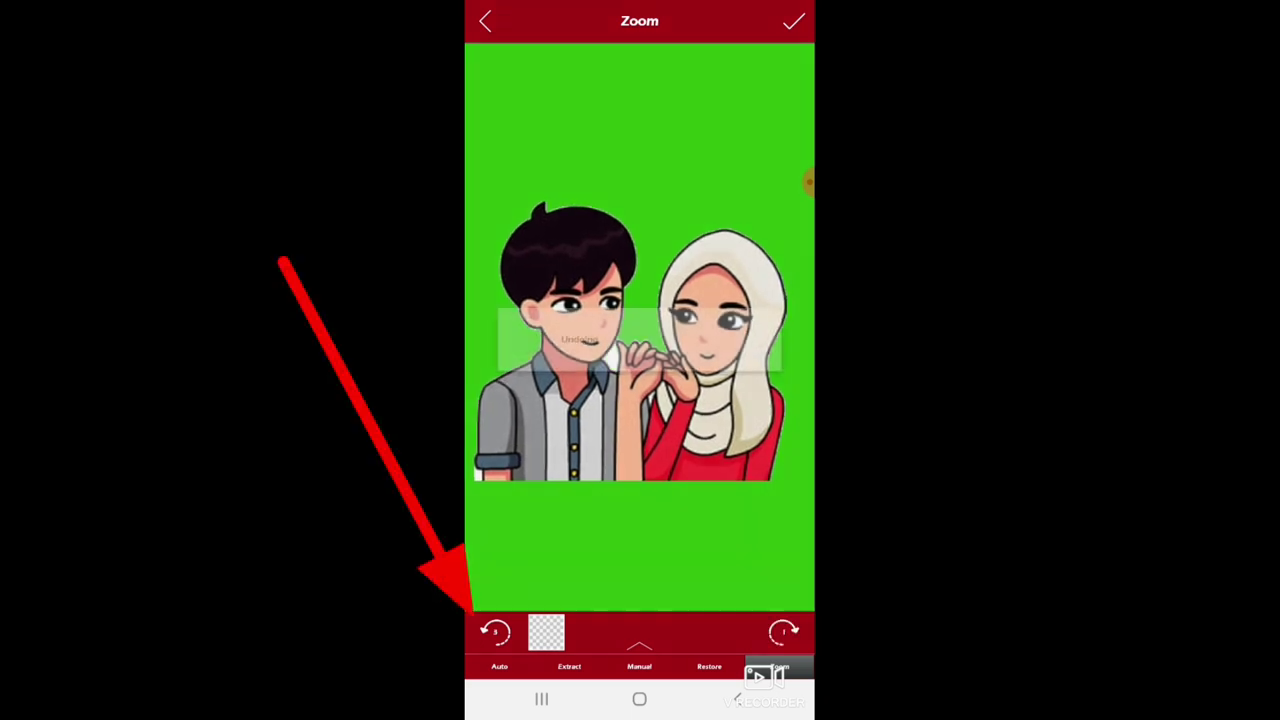
click(494, 631)
click(494, 631)
click(494, 631)
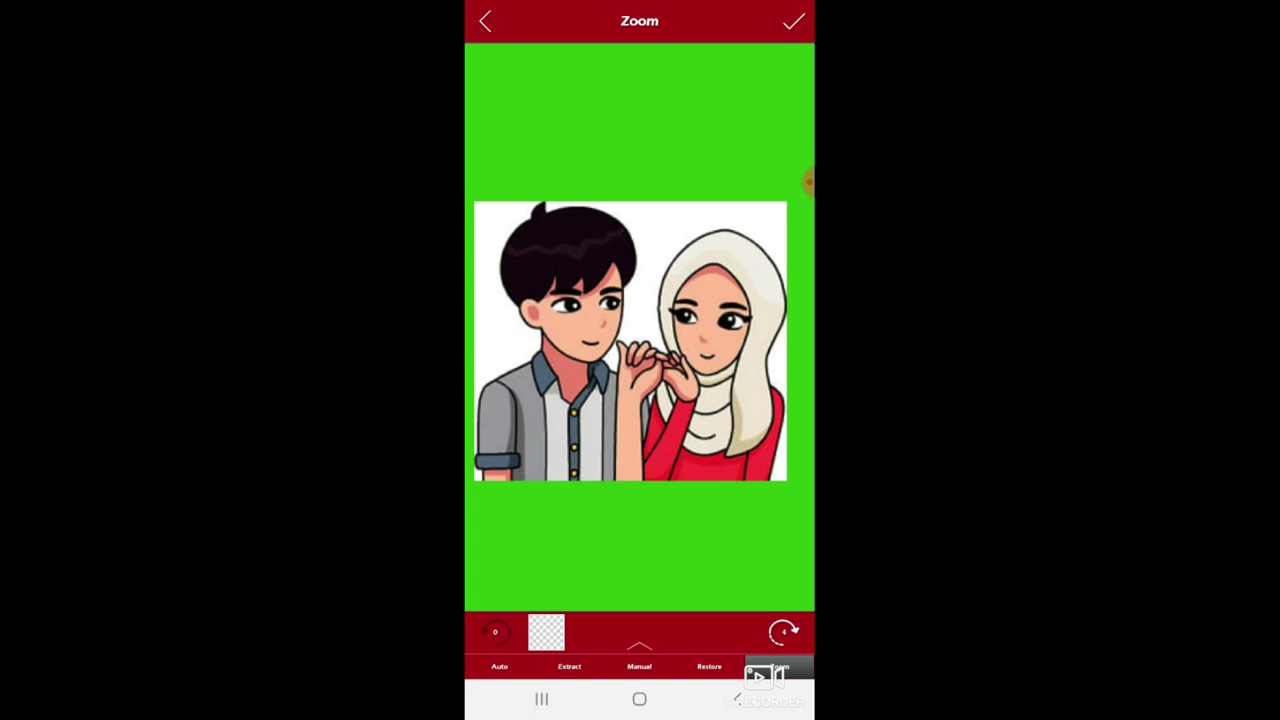
click(499, 666)
click(663, 211)
click(491, 327)
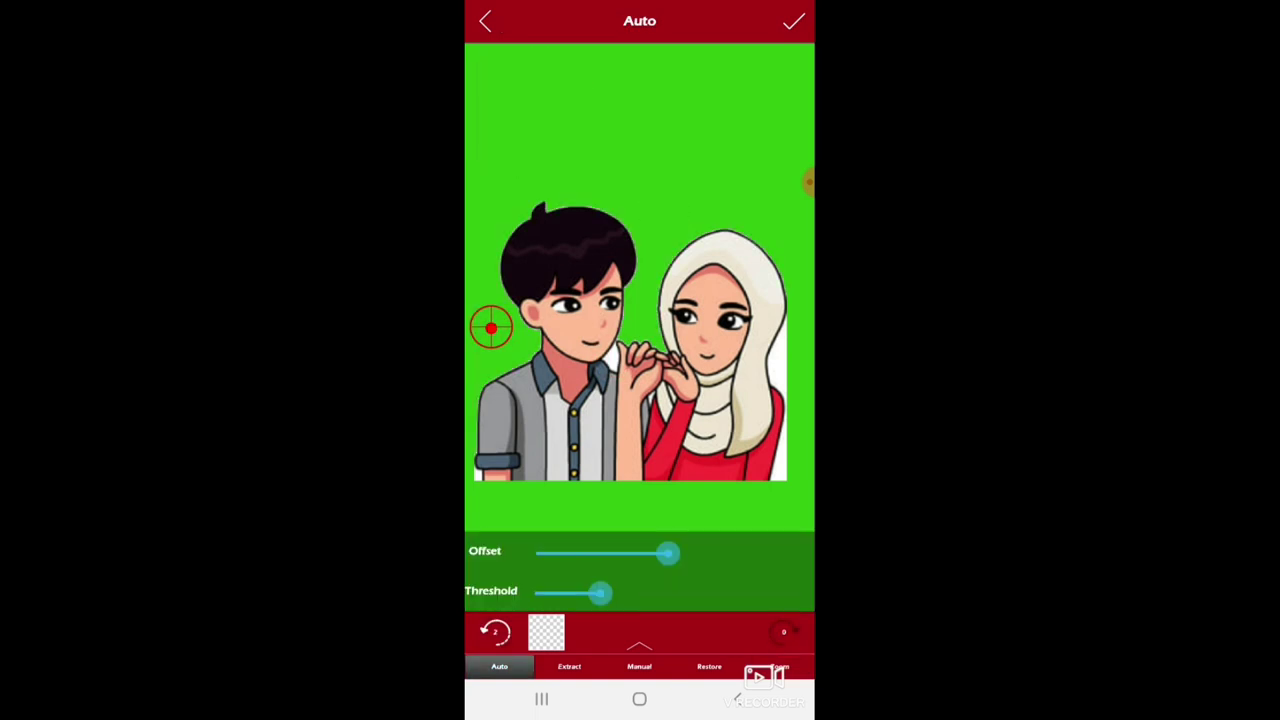
Step: Zoom in on the boy's hair outline and switch to Manual erasing
click(780, 666)
scroll(640, 300, up, 5)
scroll(640, 300, up, 5)
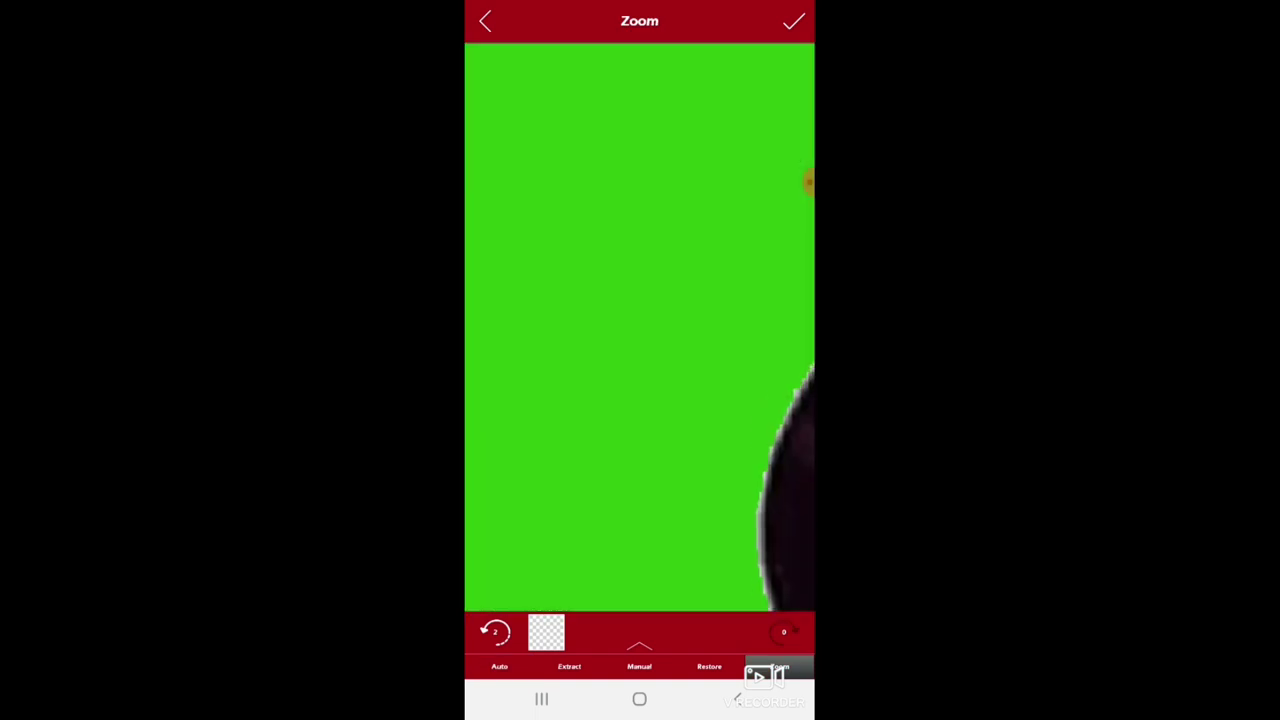
mouse_move(780, 560)
mouse_down()
mouse_move(720, 480)
mouse_move(600, 380)
mouse_up()
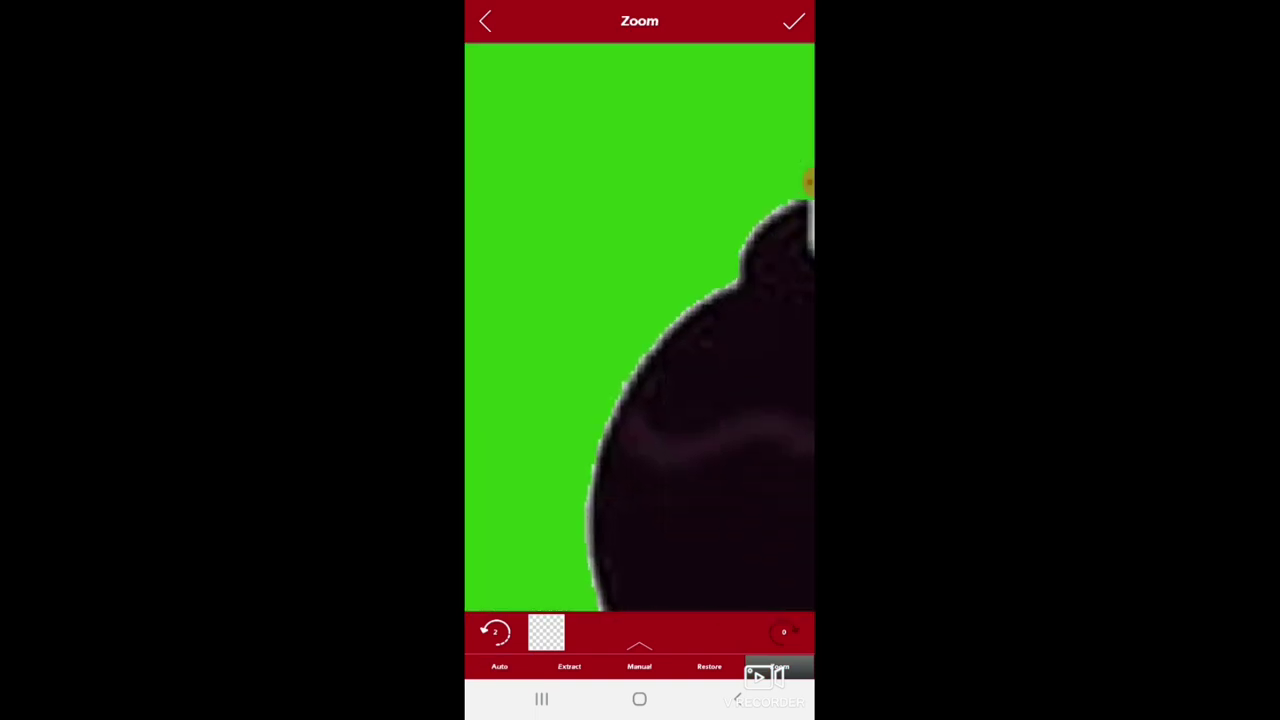
mouse_move(760, 400)
mouse_down()
mouse_move(580, 400)
mouse_move(700, 385)
mouse_up()
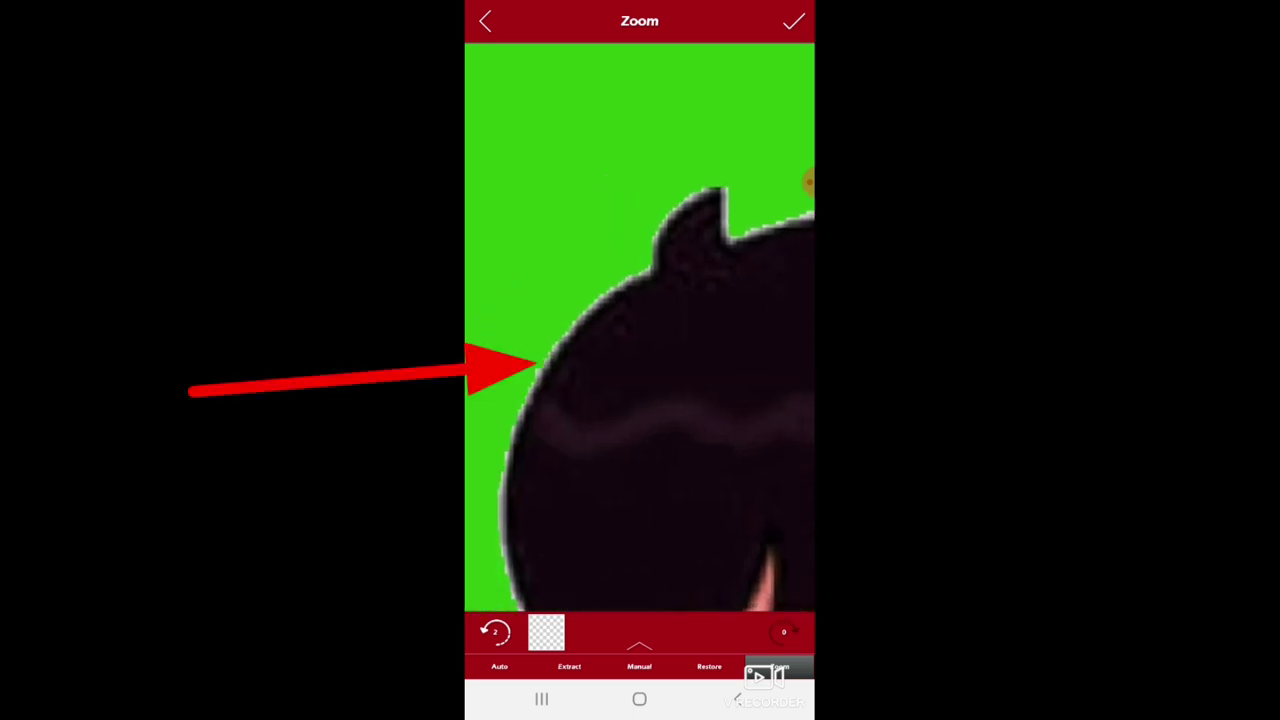
click(639, 666)
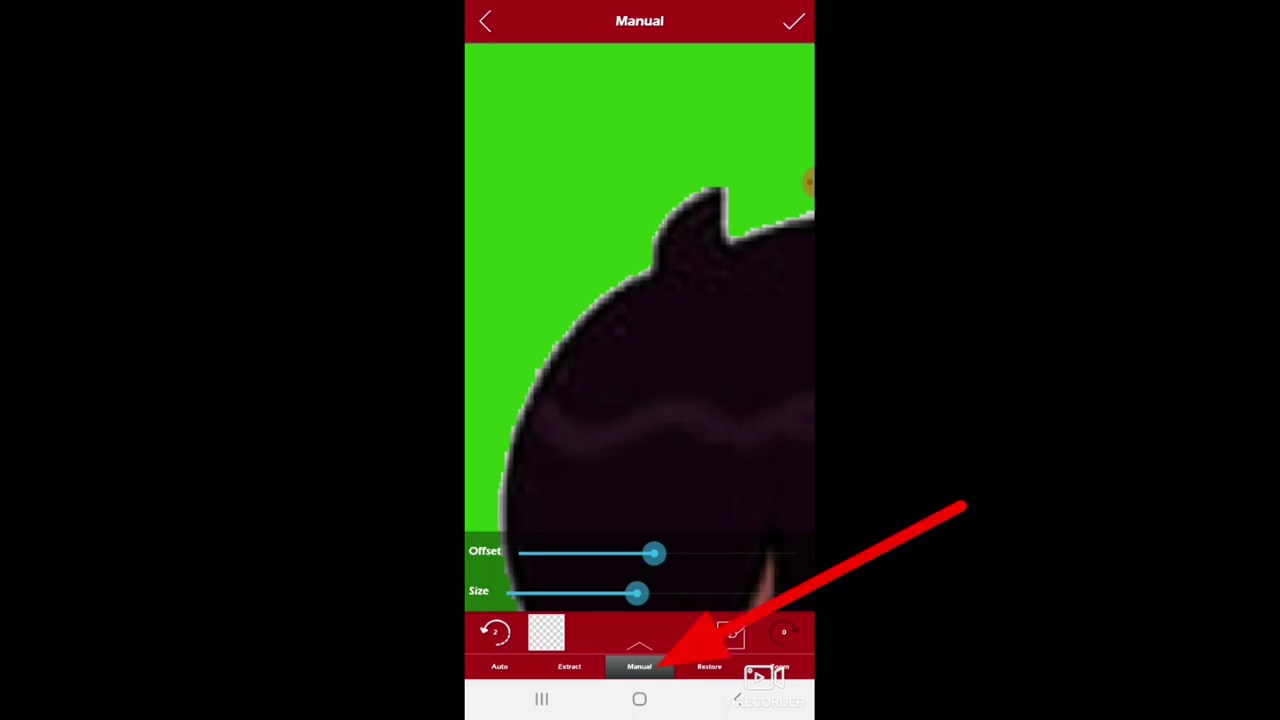
Step: Erase along the boy's hair edge by hand, then Restore the hair erased by mistake
click(609, 244)
drag(609, 244, 505, 439)
mouse_move(597, 266)
mouse_down()
mouse_move(694, 200)
mouse_move(728, 284)
mouse_up()
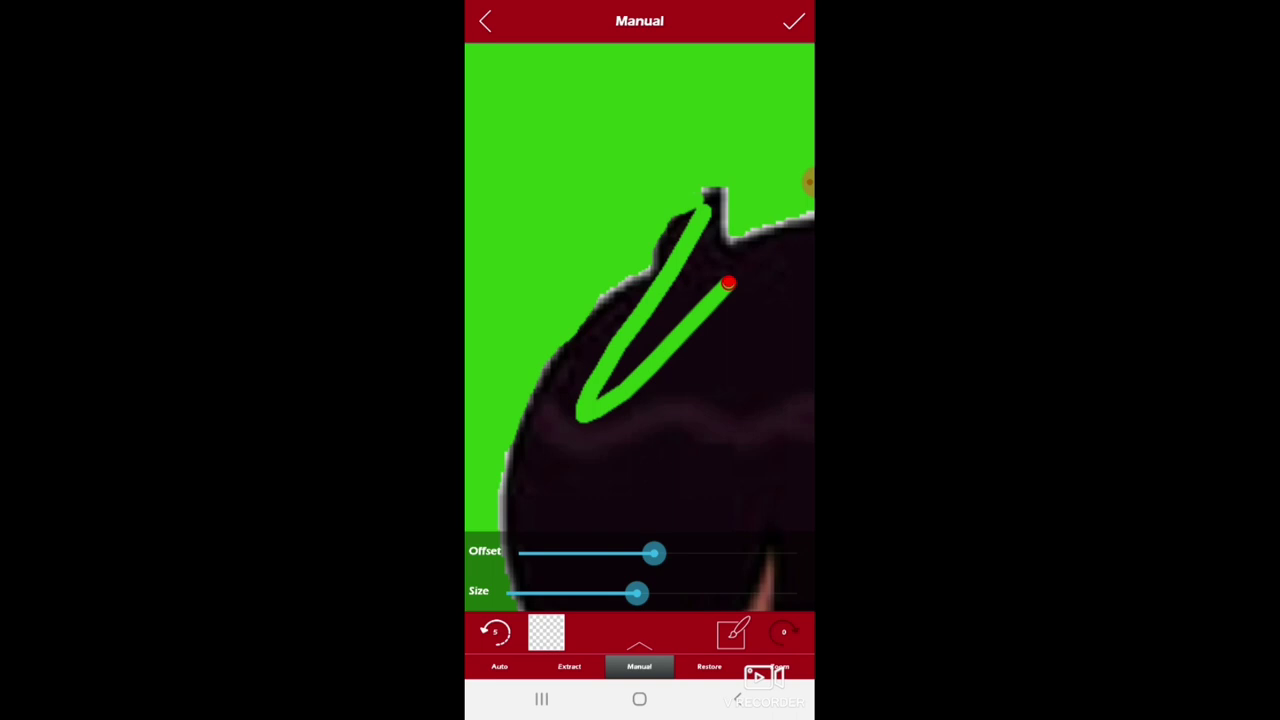
click(709, 664)
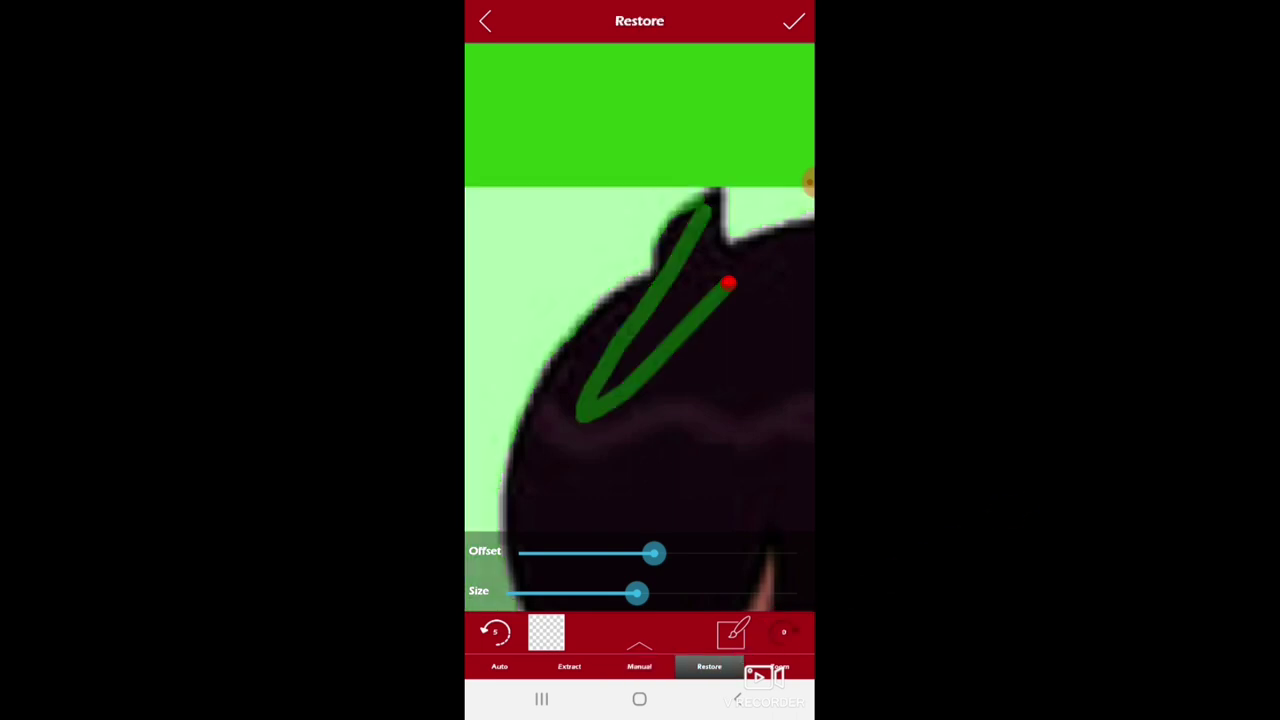
mouse_move(728, 284)
mouse_down()
mouse_move(709, 311)
mouse_move(643, 340)
mouse_move(671, 243)
mouse_move(709, 213)
mouse_move(603, 360)
mouse_move(655, 371)
mouse_move(626, 417)
mouse_move(583, 400)
mouse_move(568, 432)
mouse_up()
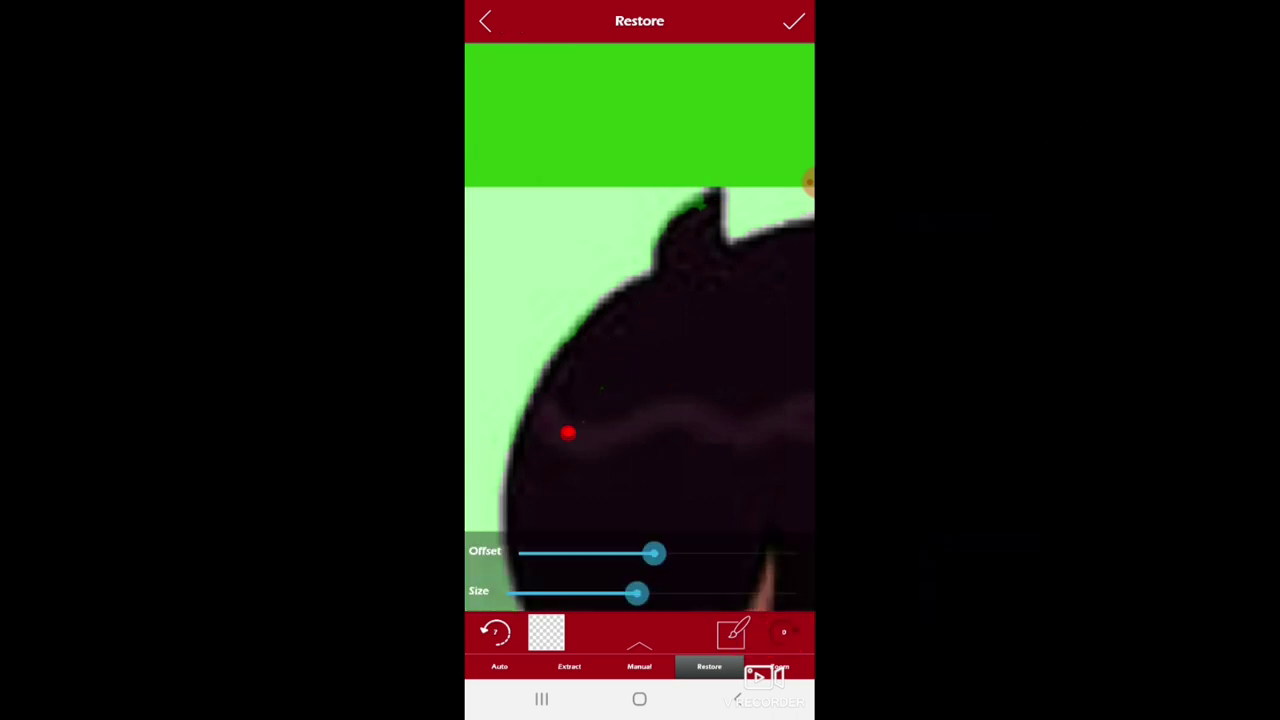
drag(568, 432, 577, 423)
Step: Zoom out and recentre to view the whole cut-out couple
click(780, 666)
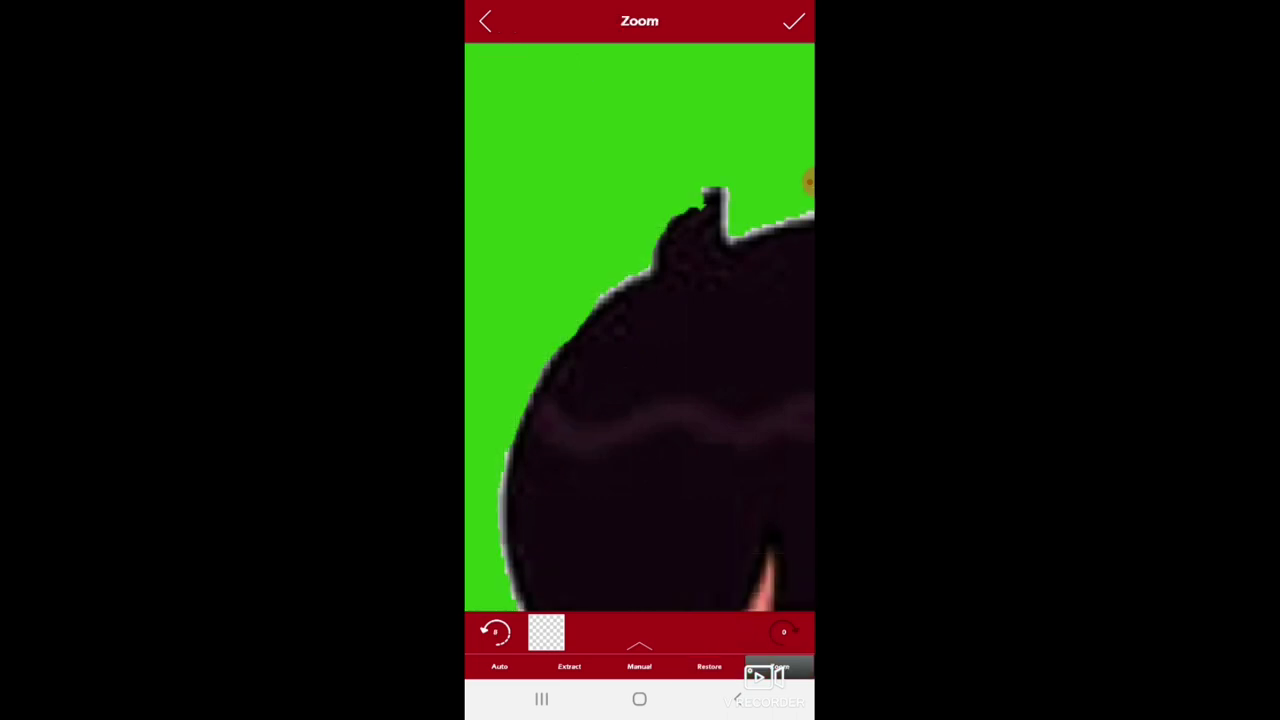
scroll(640, 327, down, 3)
scroll(640, 327, down, 2)
scroll(640, 327, down, 2)
scroll(640, 327, down, 1)
scroll(640, 380, down, 2)
drag(660, 370, 642, 370)
click(808, 181)
scroll(630, 355, up, 1)
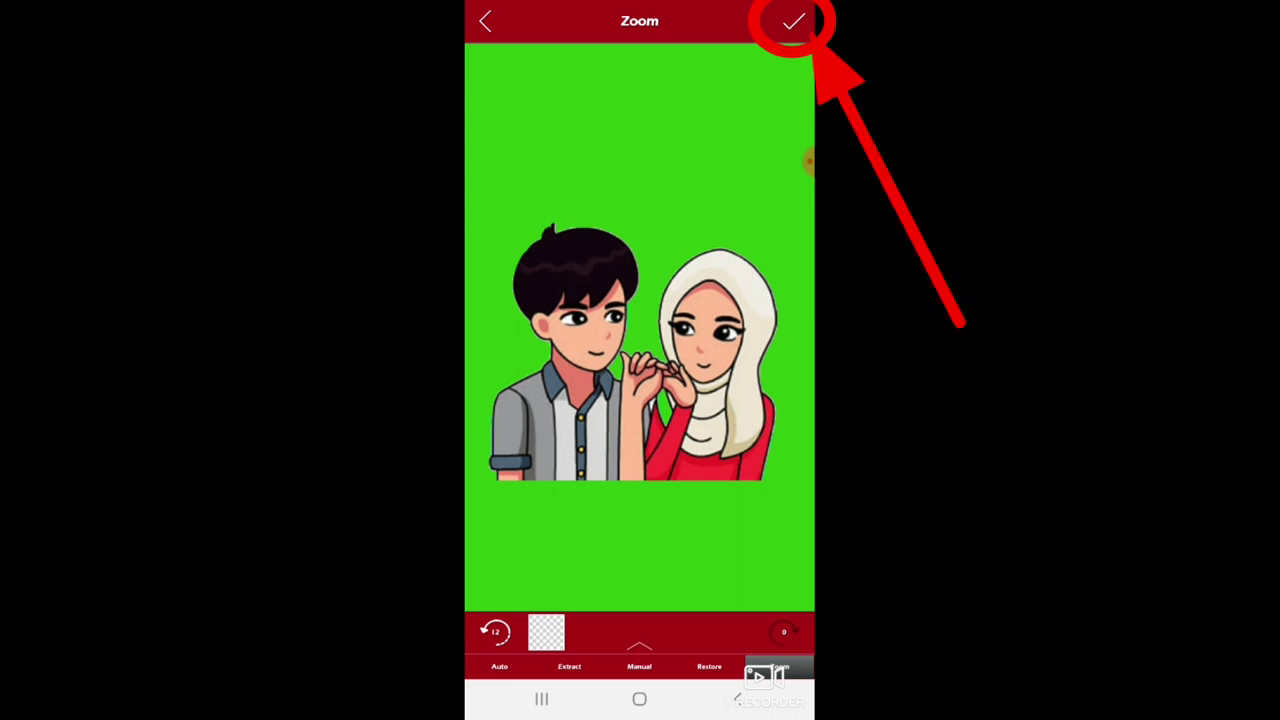
Step: Push the Smooth slider nearly to maximum and continue to the save options
click(793, 21)
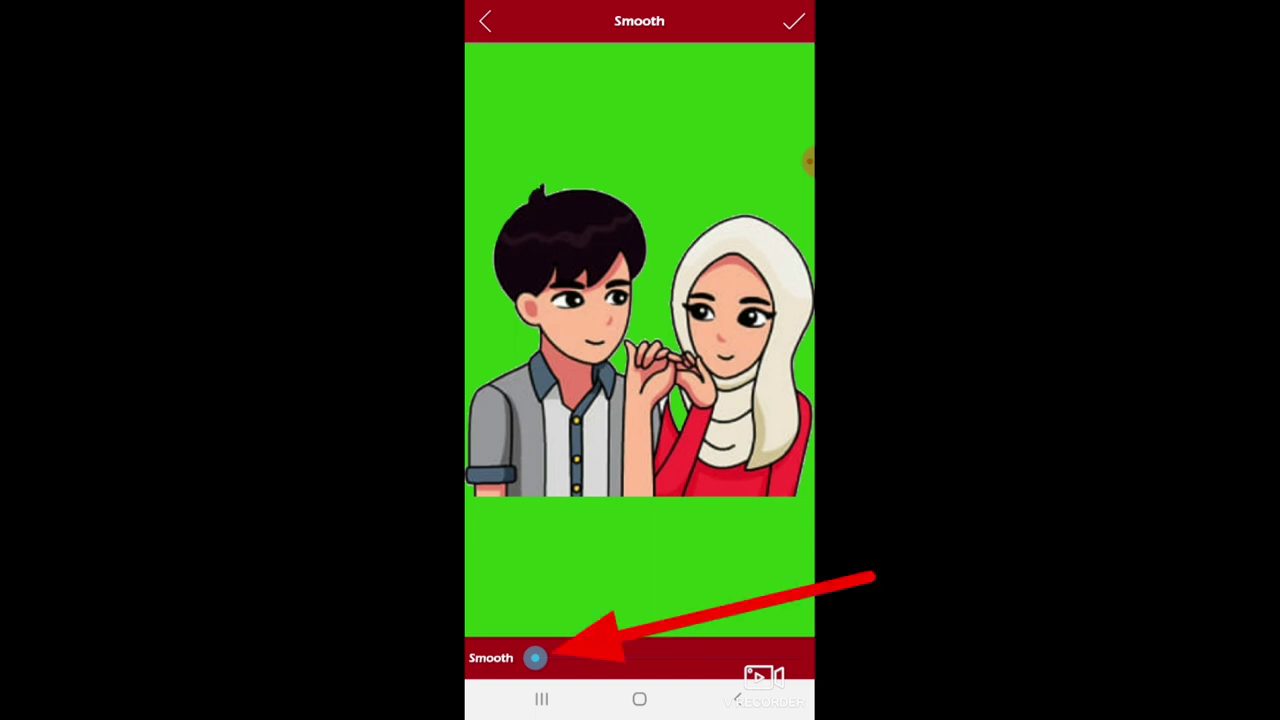
drag(535, 657, 700, 657)
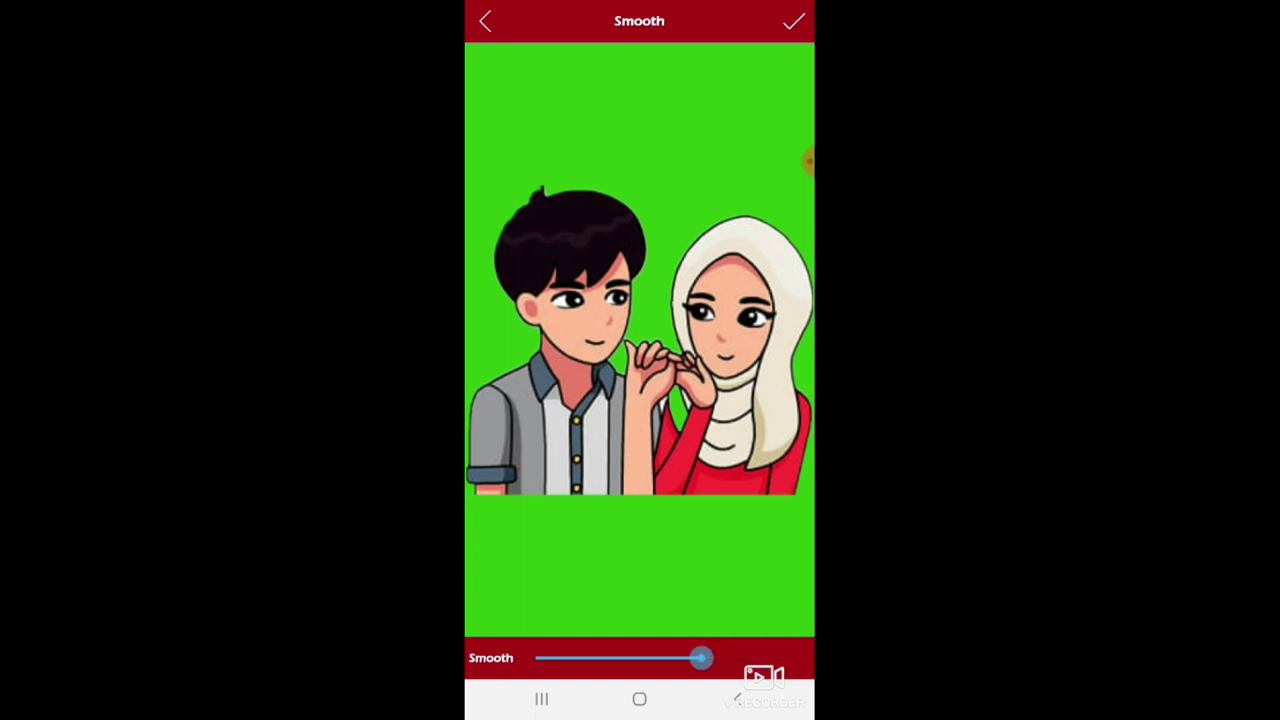
drag(700, 657, 734, 657)
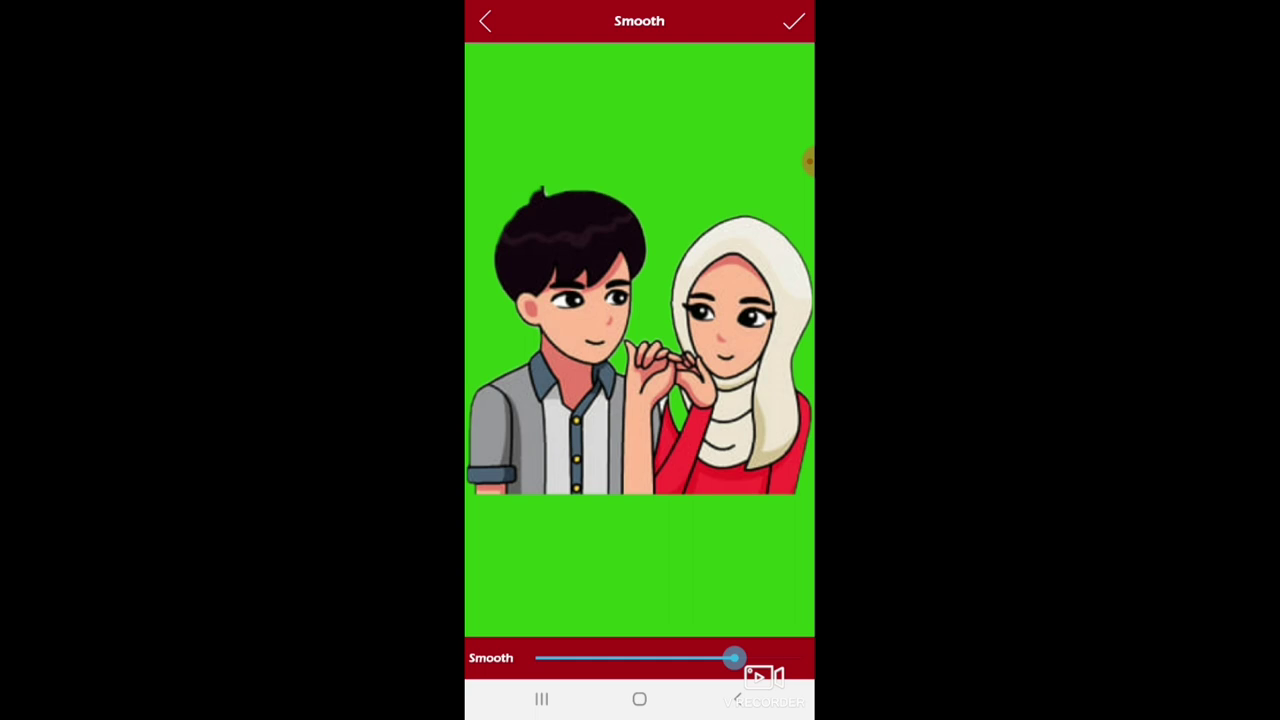
click(794, 20)
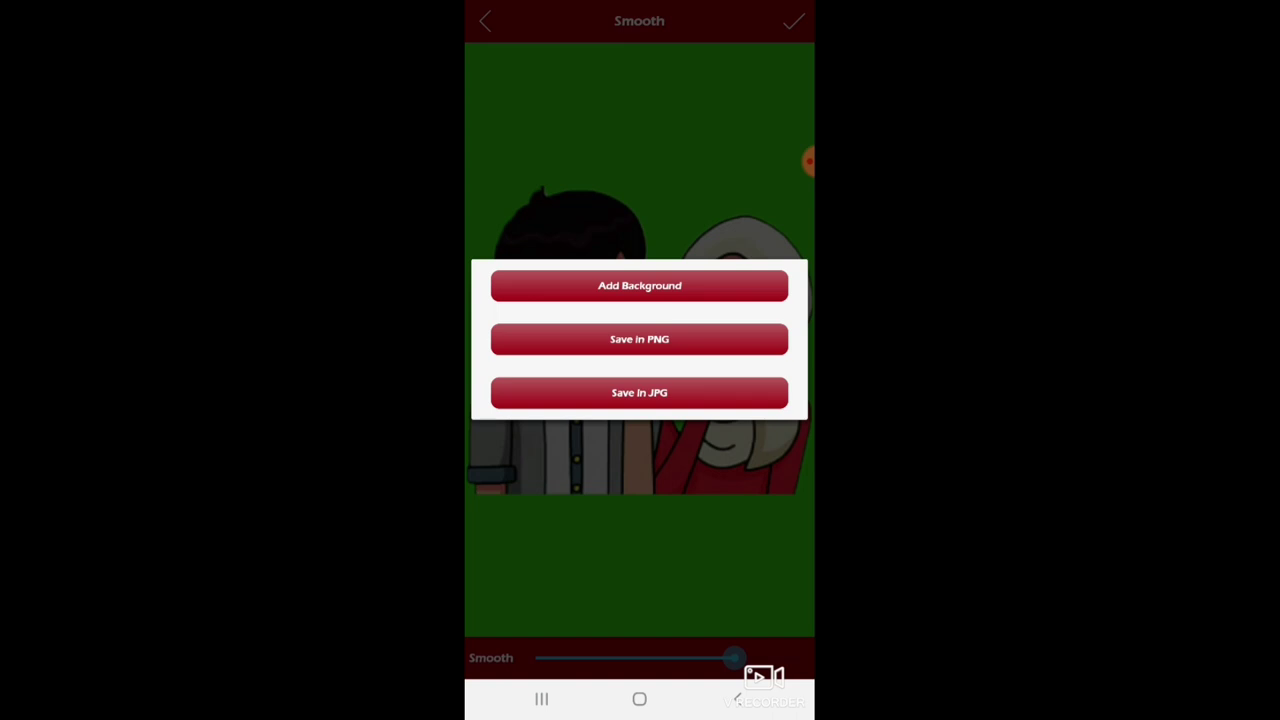
Step: Save the cutout as a transparent PNG at the chosen resolution, then go to the home screen
click(639, 339)
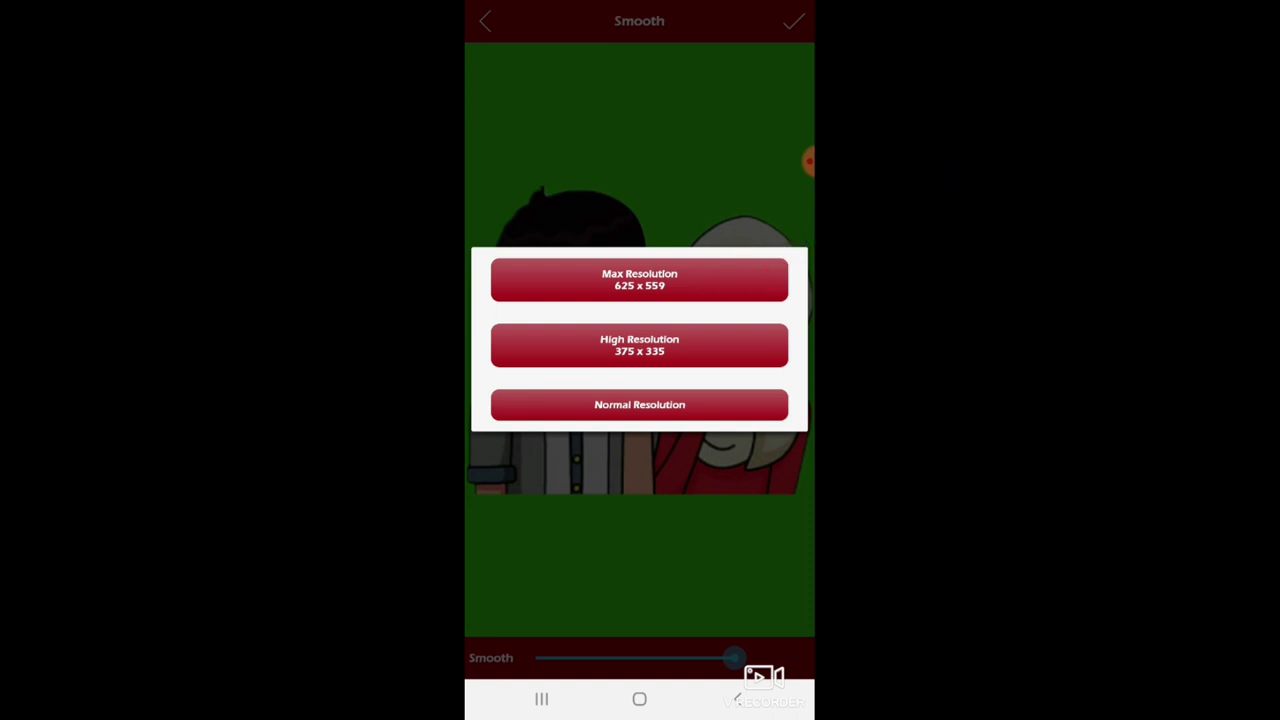
click(639, 279)
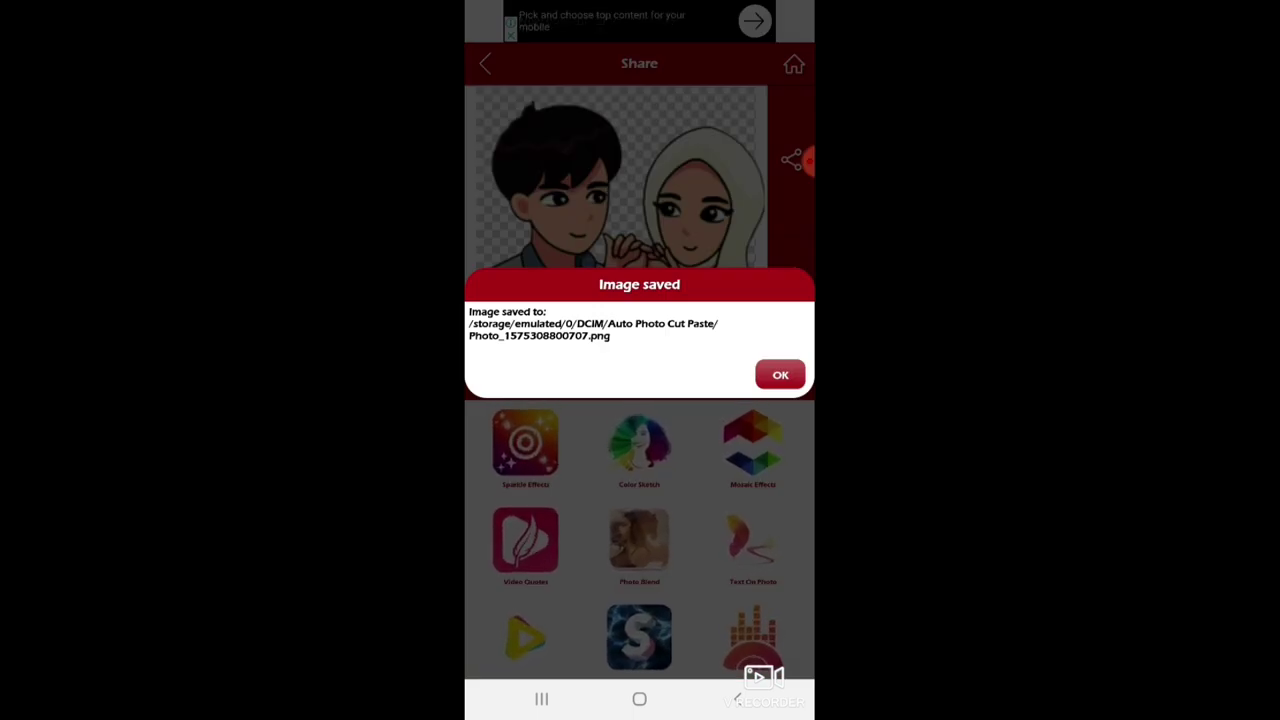
click(780, 374)
click(639, 699)
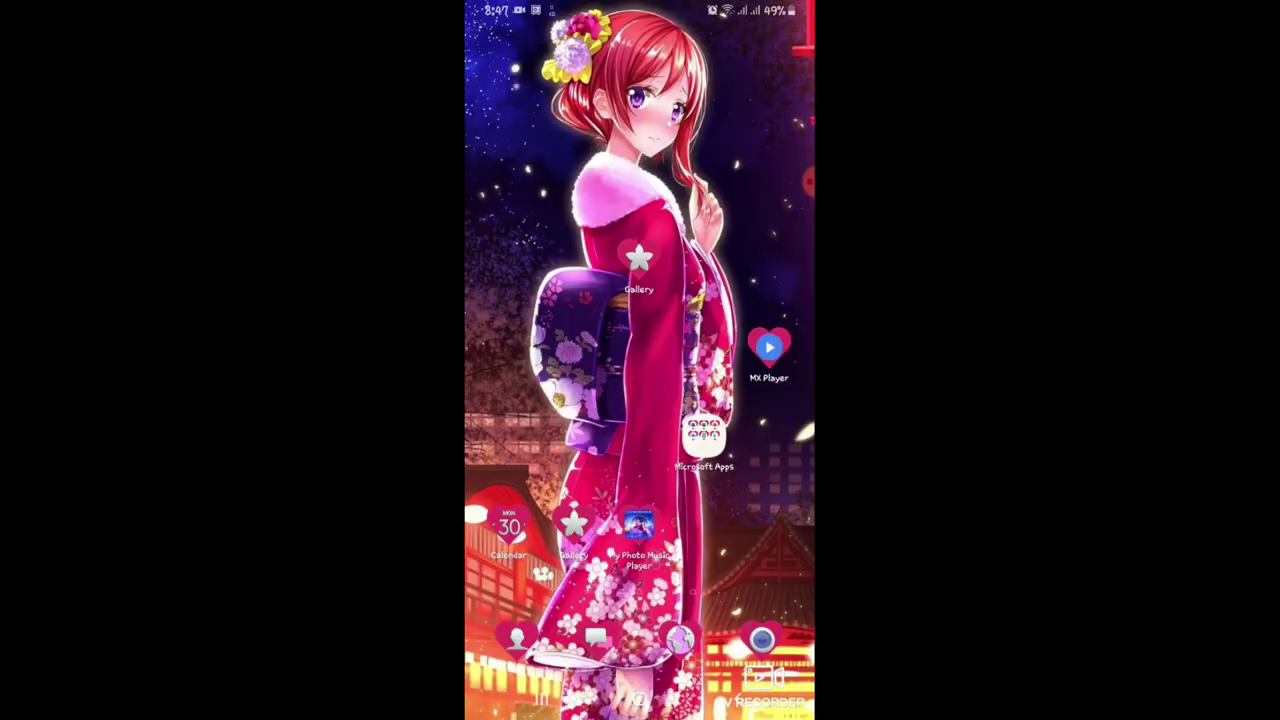
Step: Open Gallery and view the newest image, the couple without its white background
click(639, 260)
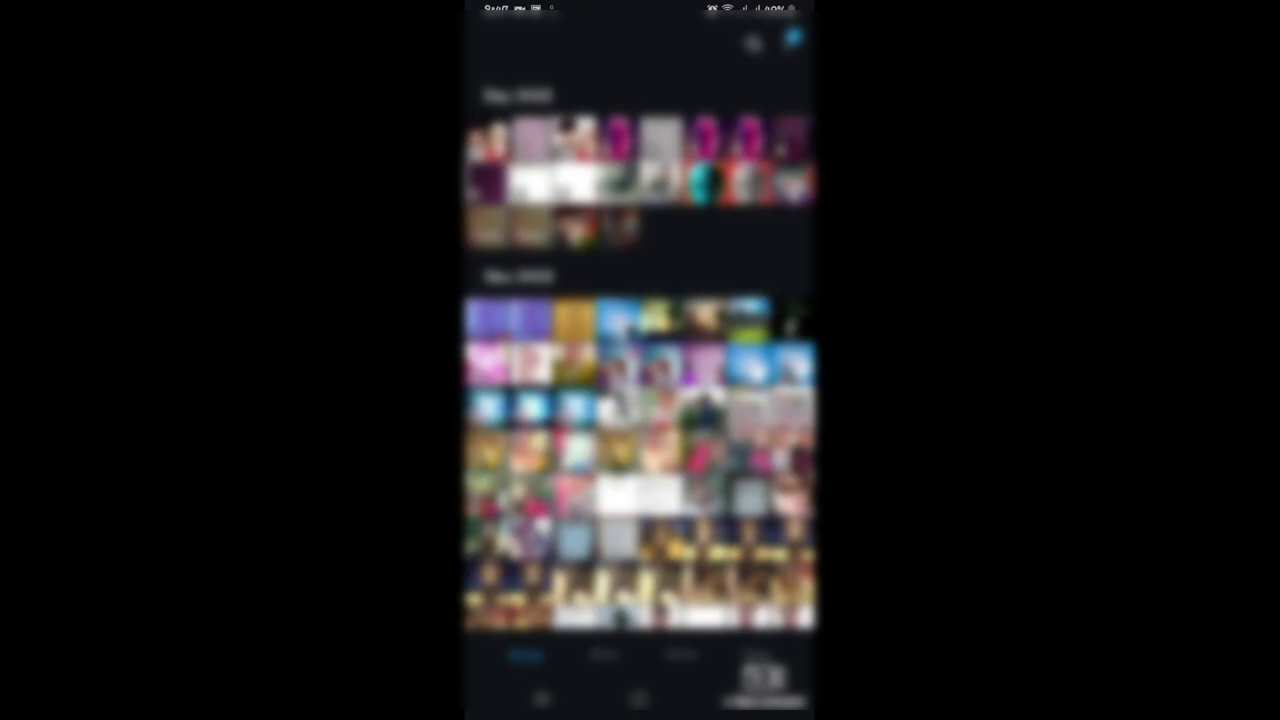
click(487, 140)
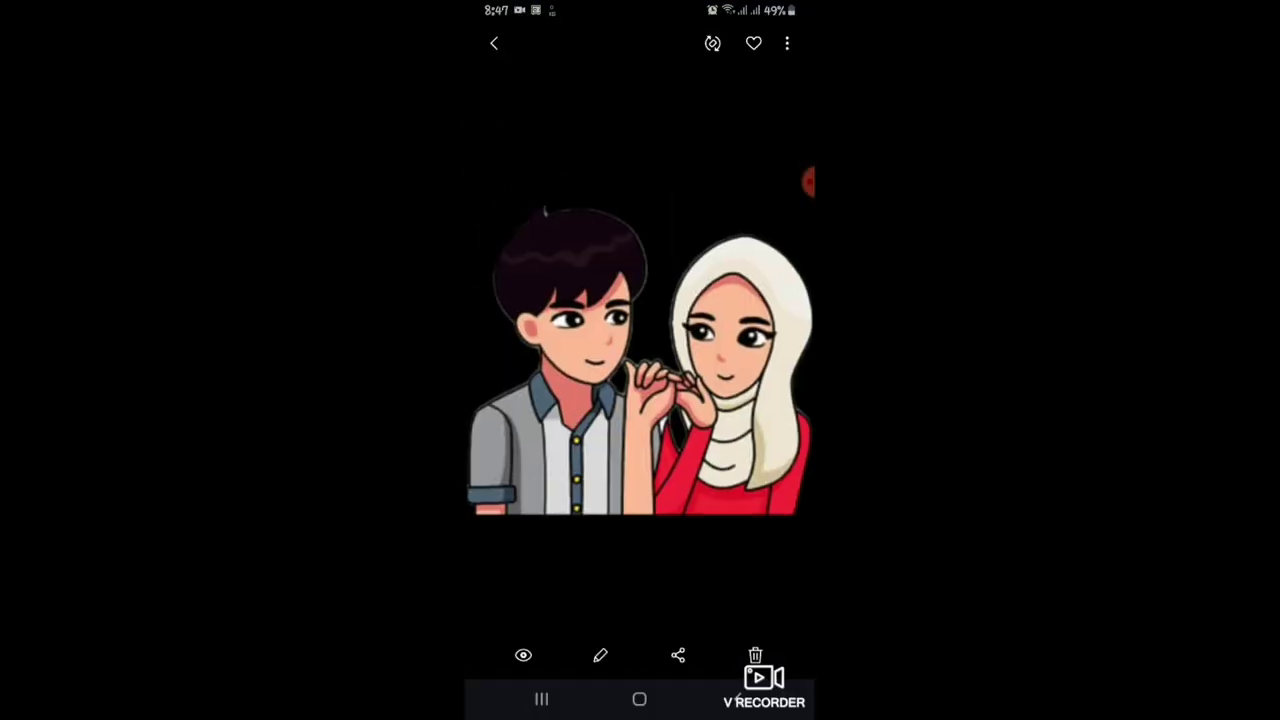